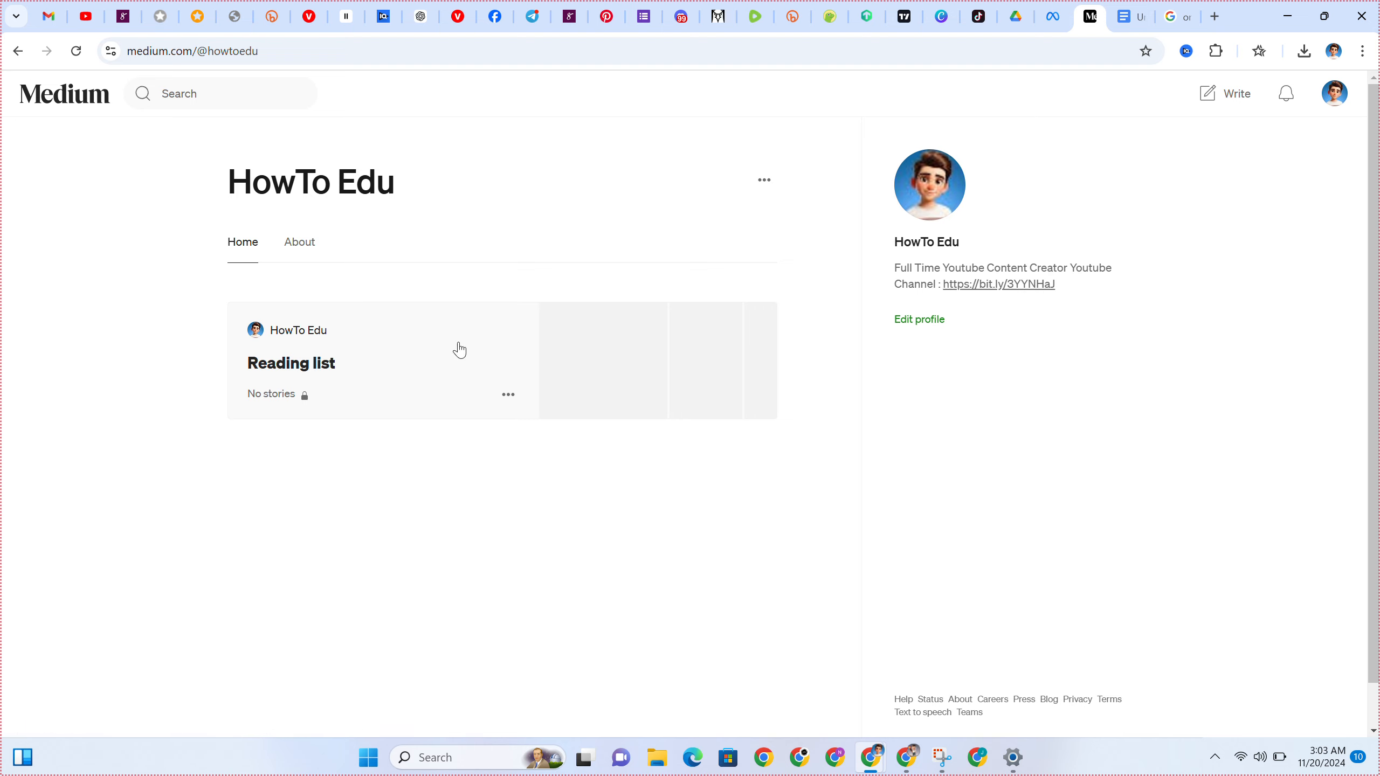
Start a new story and place the text cursor in its title line.
scroll(534, 273, "down", 1)
scroll(535, 274, "up", 1)
left_click(1220, 105)
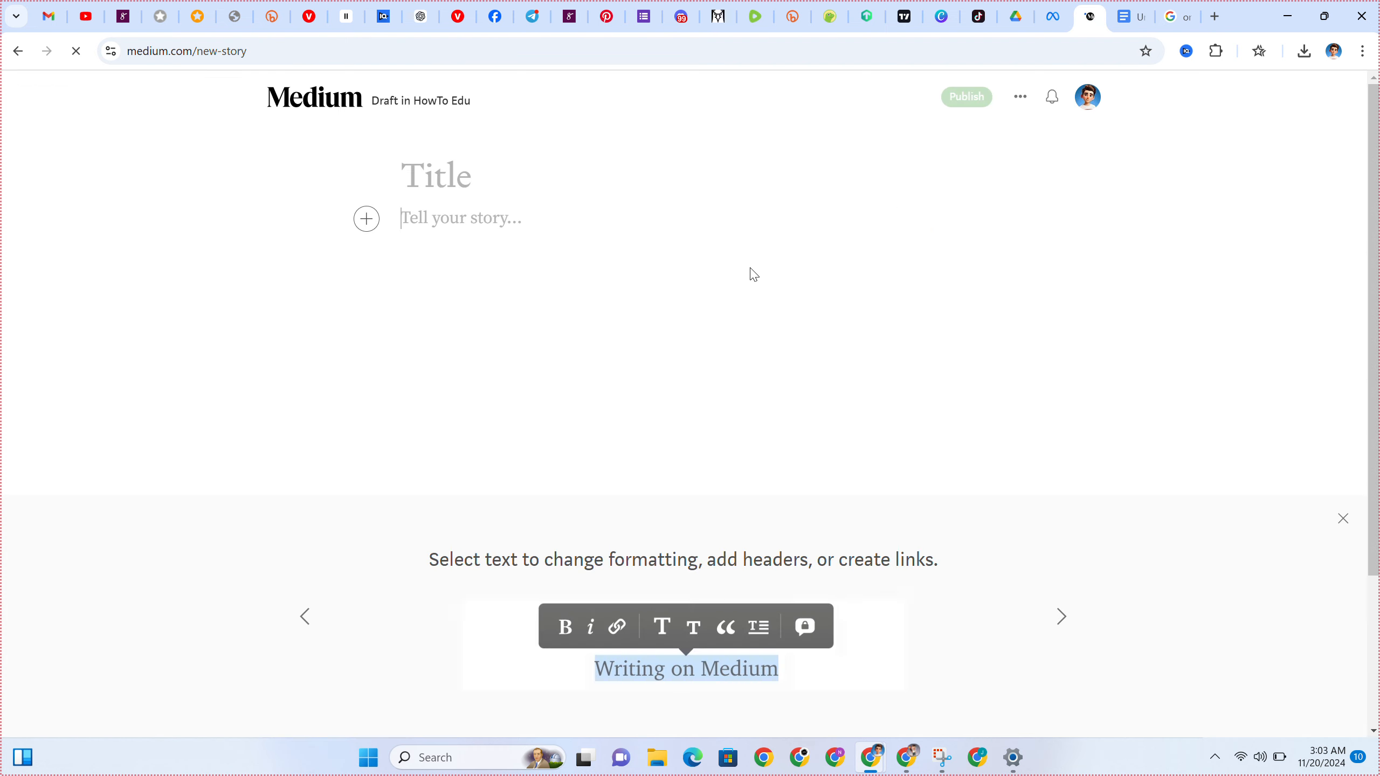
left_click(461, 178)
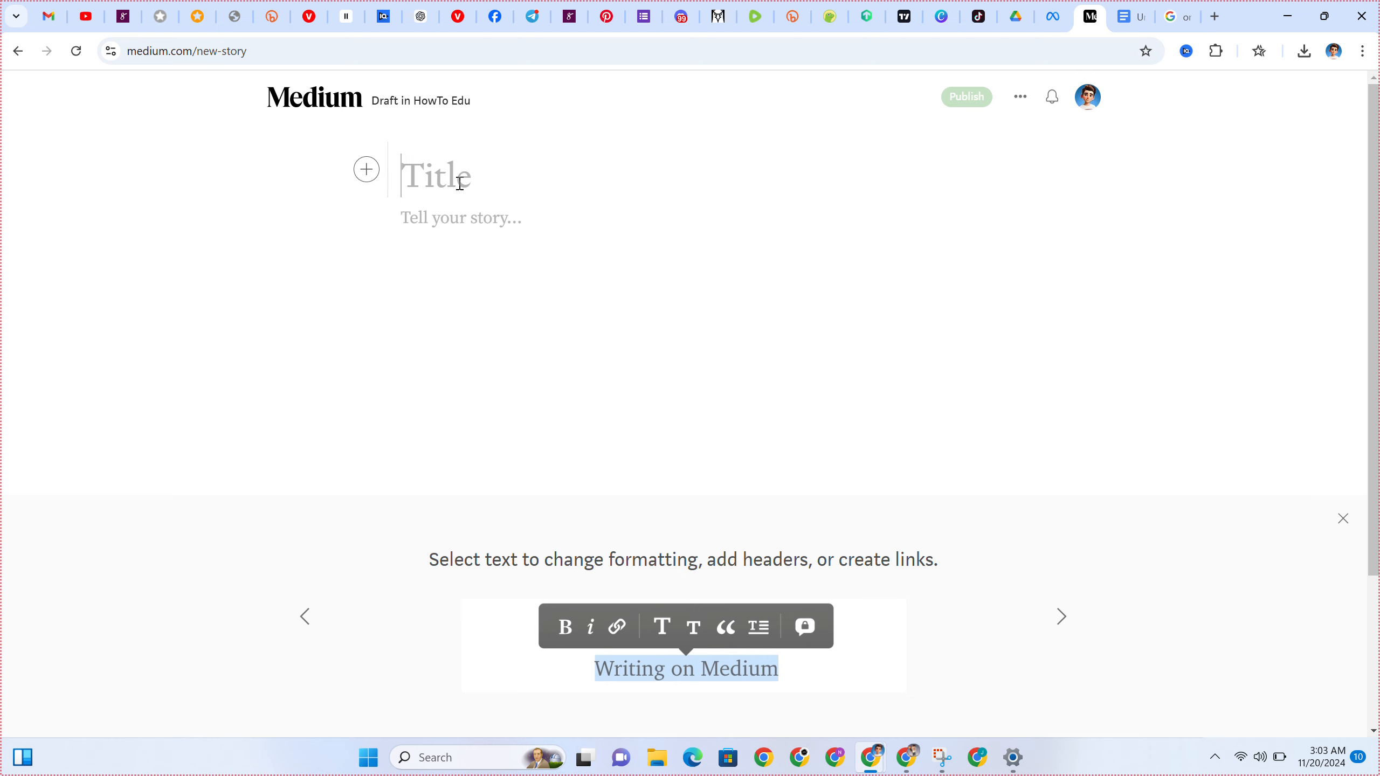
left_click(437, 218)
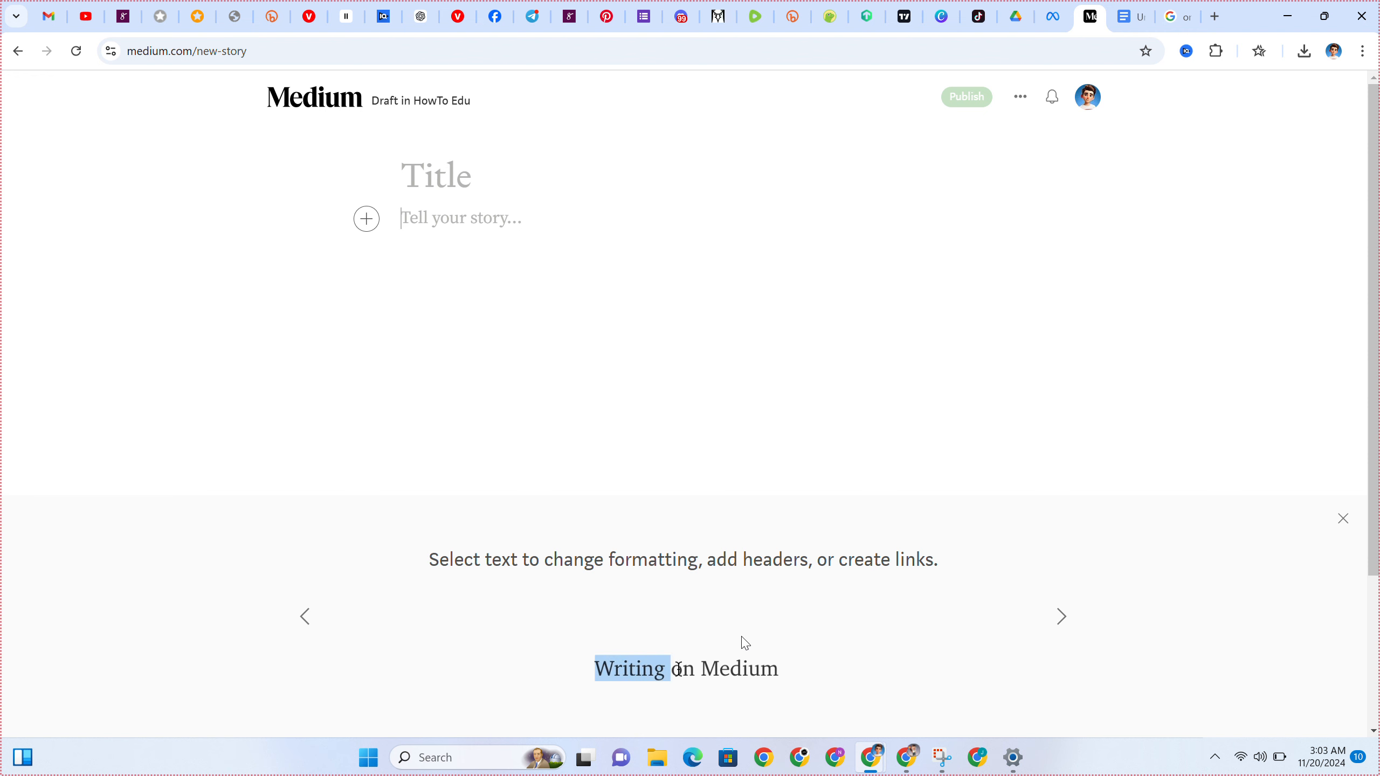
left_click(497, 179)
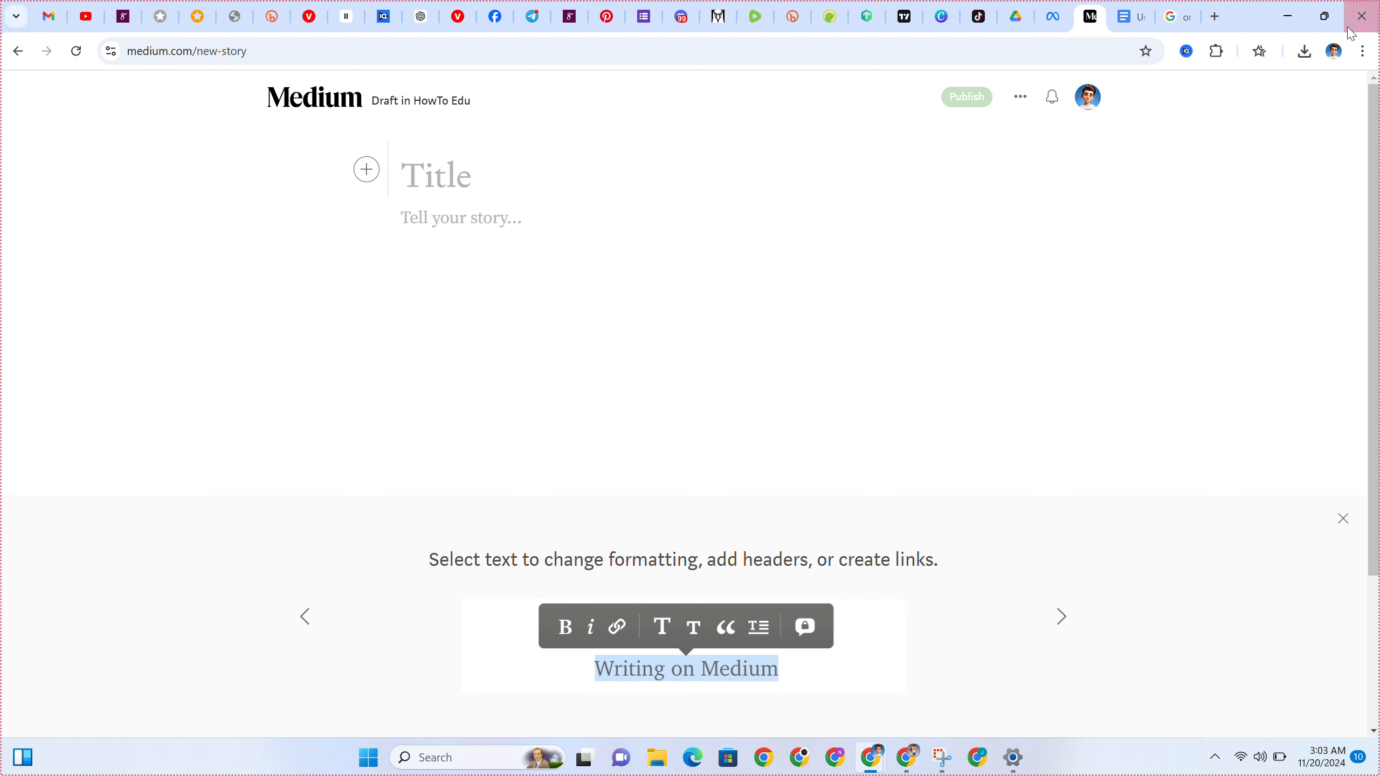
Copy the heading "10 Online Business ideas for Entrepreneurs" from the Google Docs document and paste it as the Medium story's title.
left_click(1132, 19)
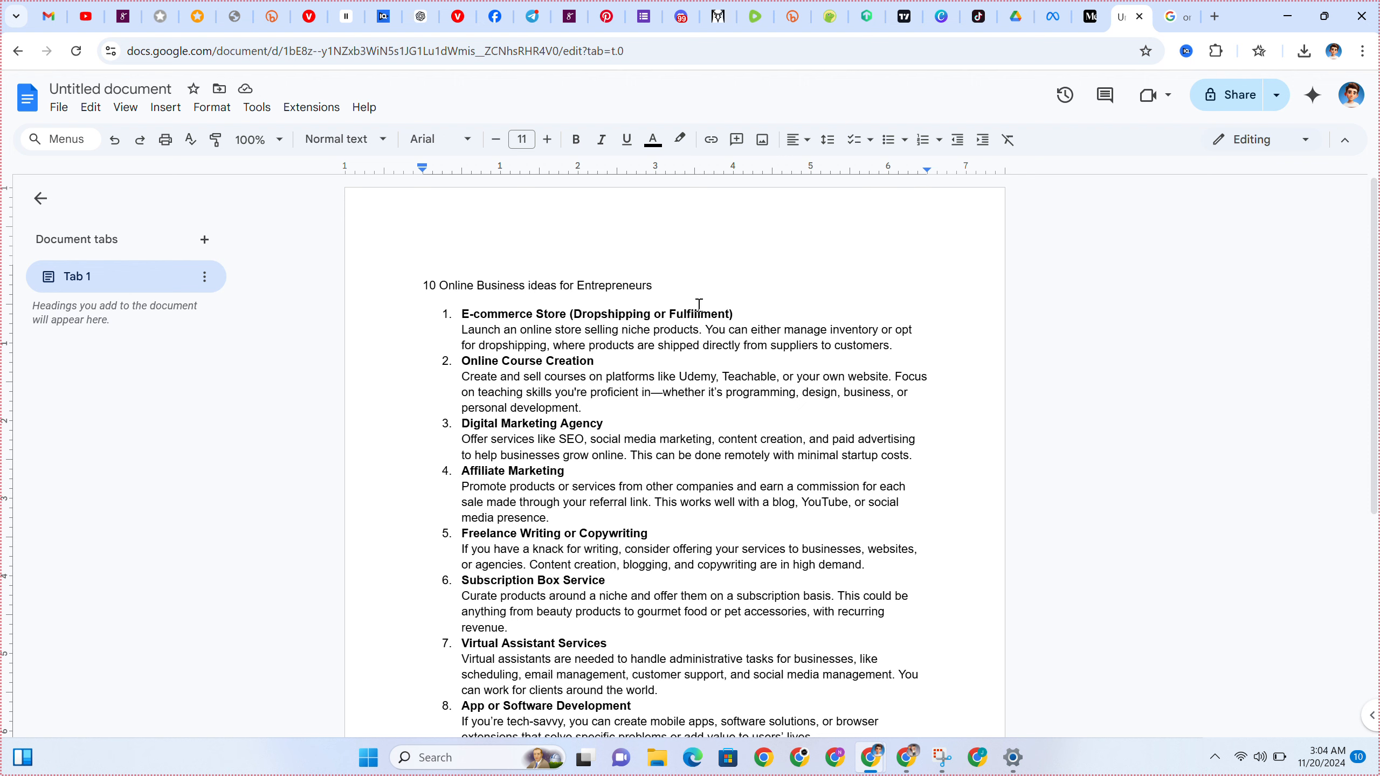
left_click_drag(655, 286, 410, 280)
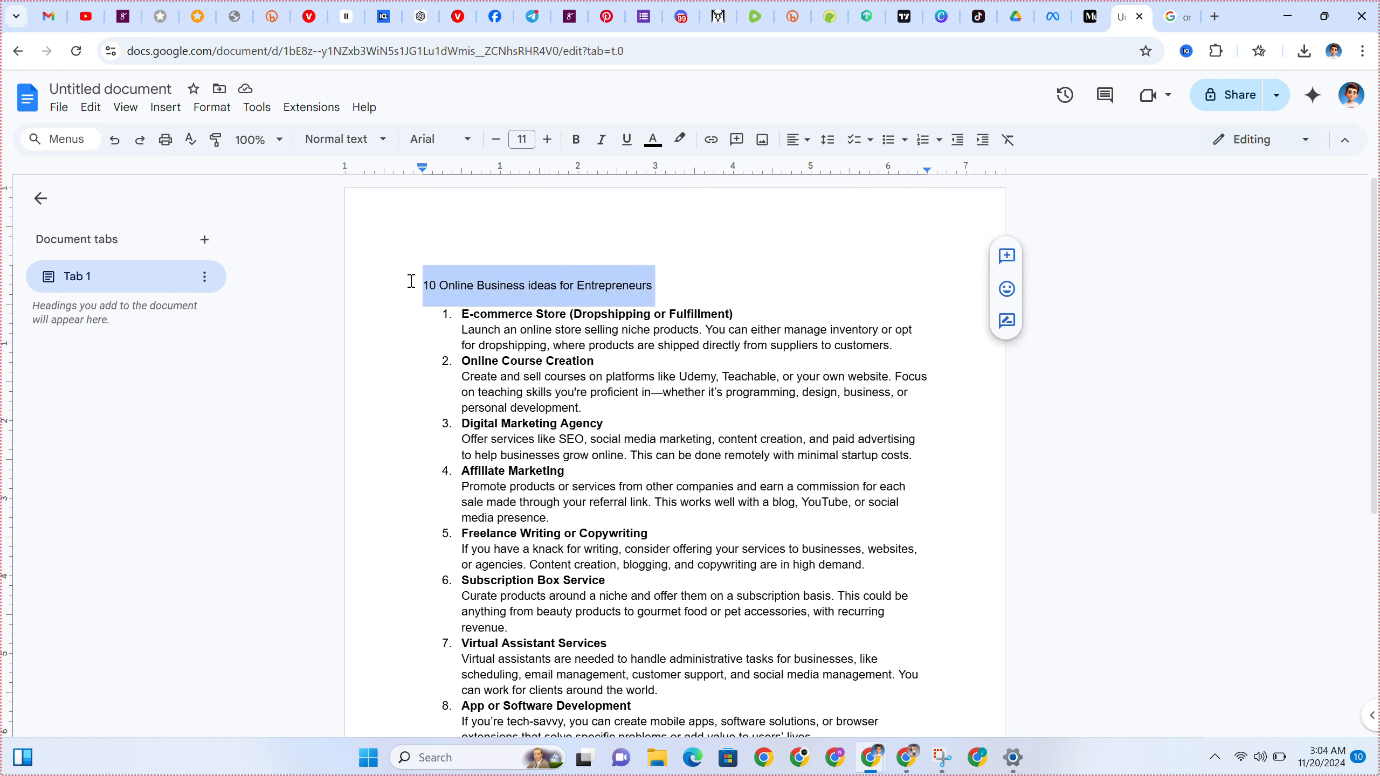
right_click(489, 292)
left_click(535, 337)
left_click(1090, 17)
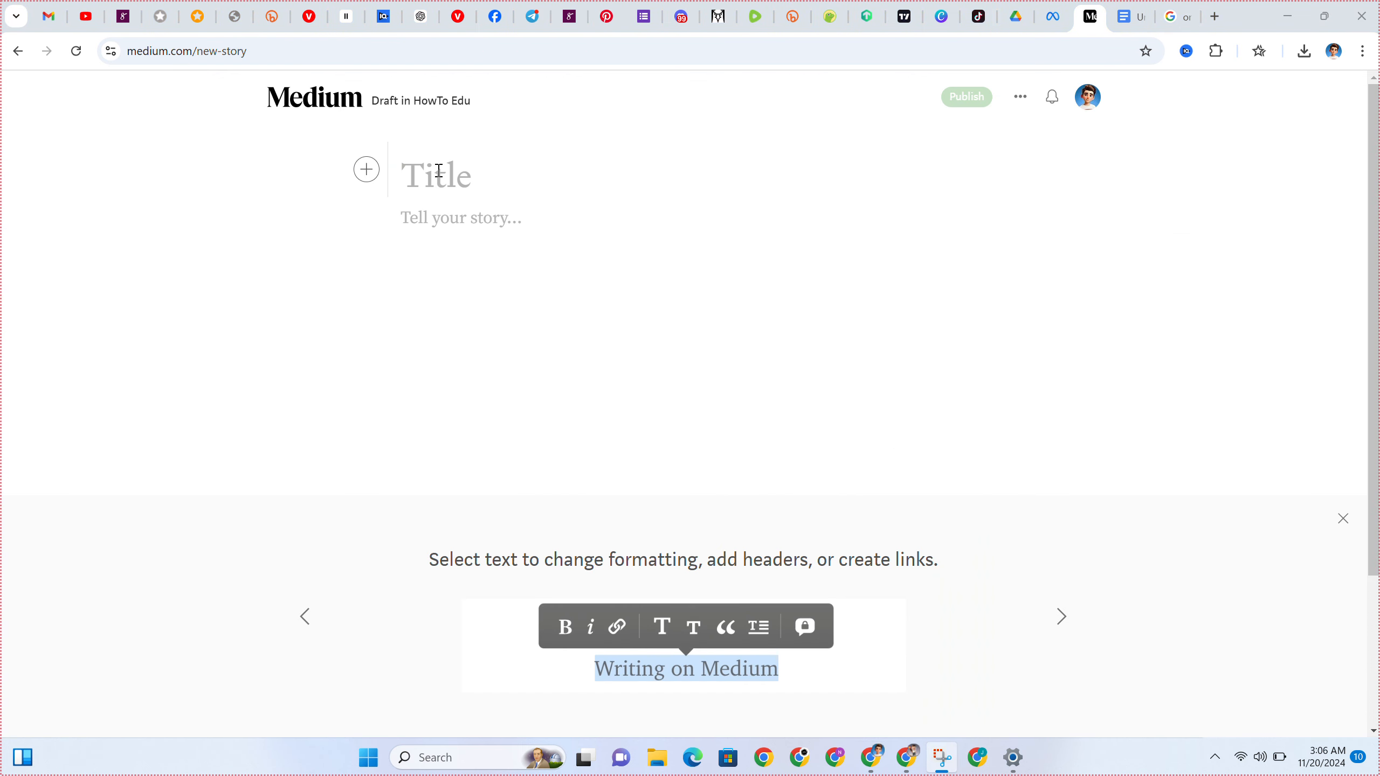
right_click(443, 181)
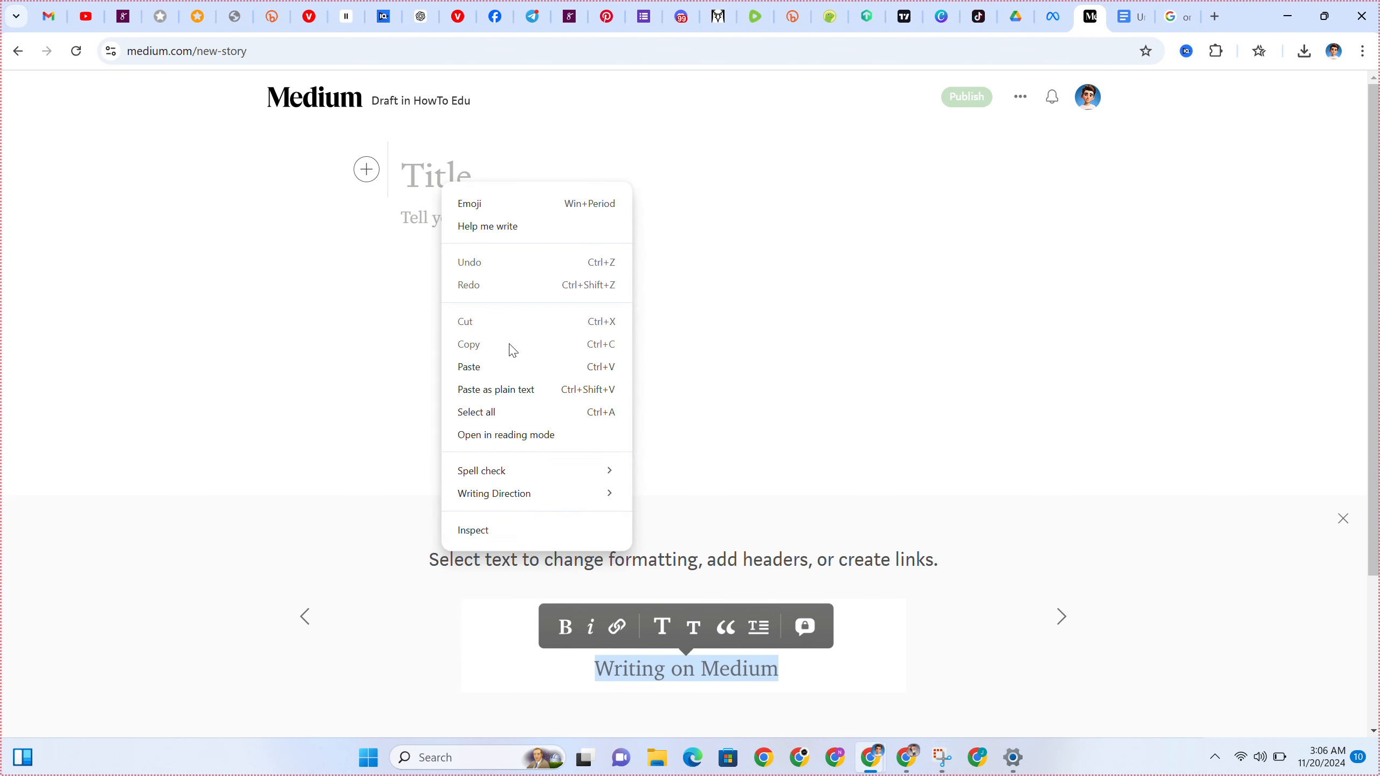
left_click(500, 369)
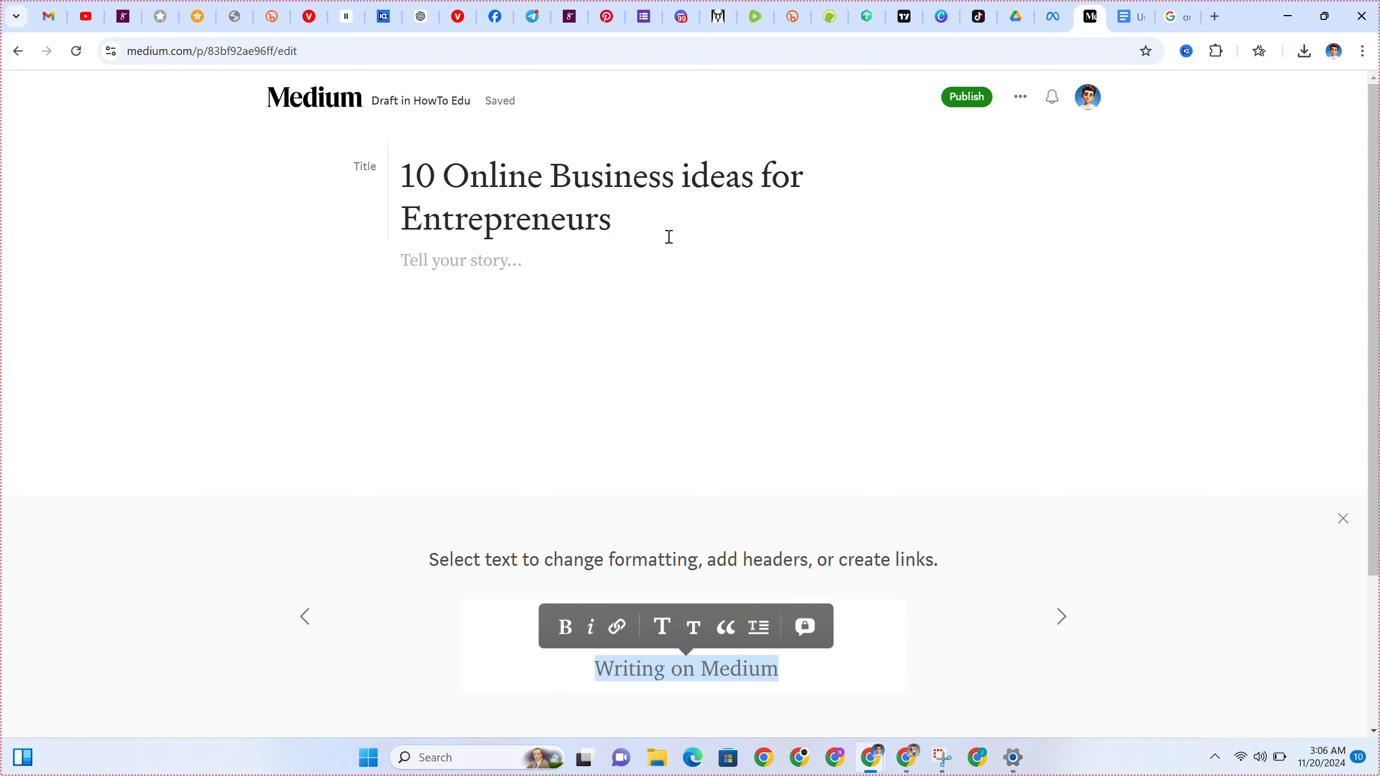
Switch the story title to the small heading style and back to the large title style.
left_click_drag(619, 223, 408, 173)
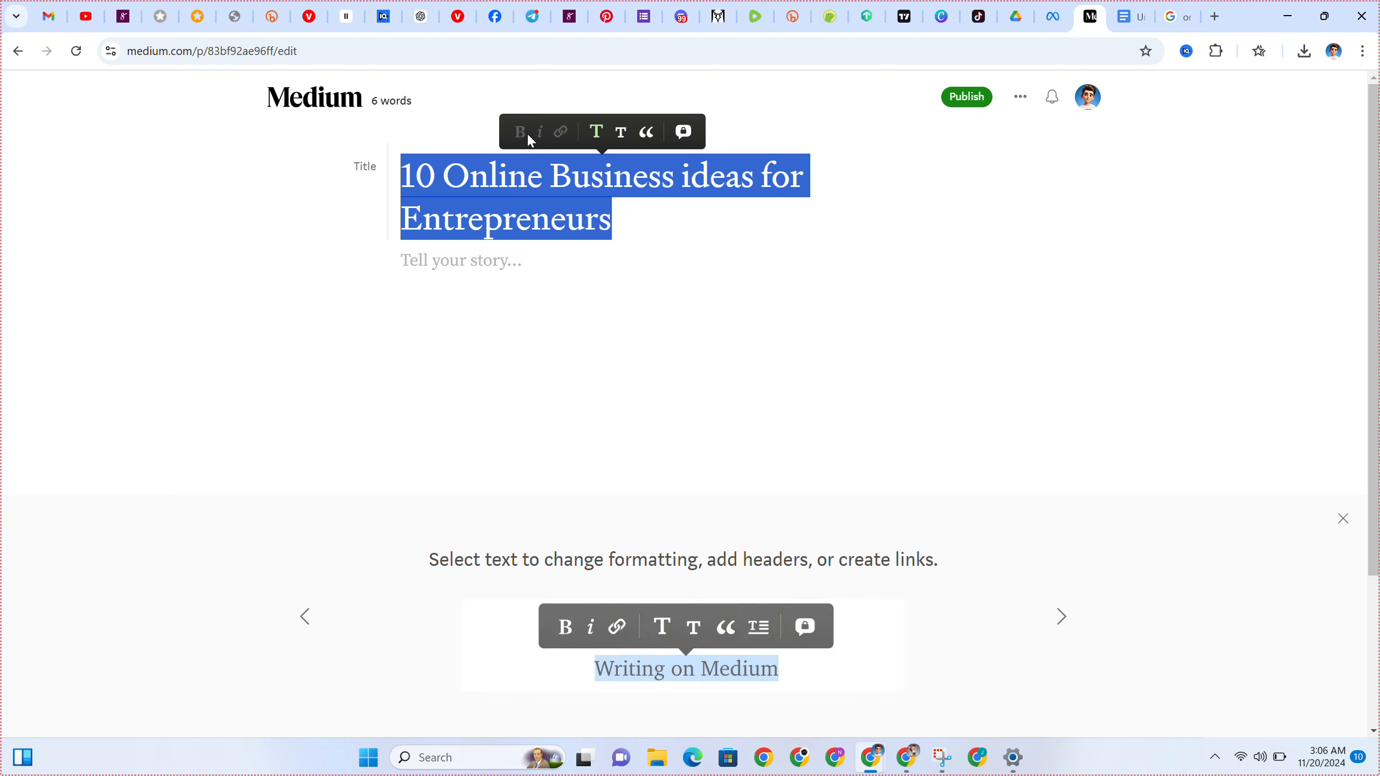
left_click(620, 137)
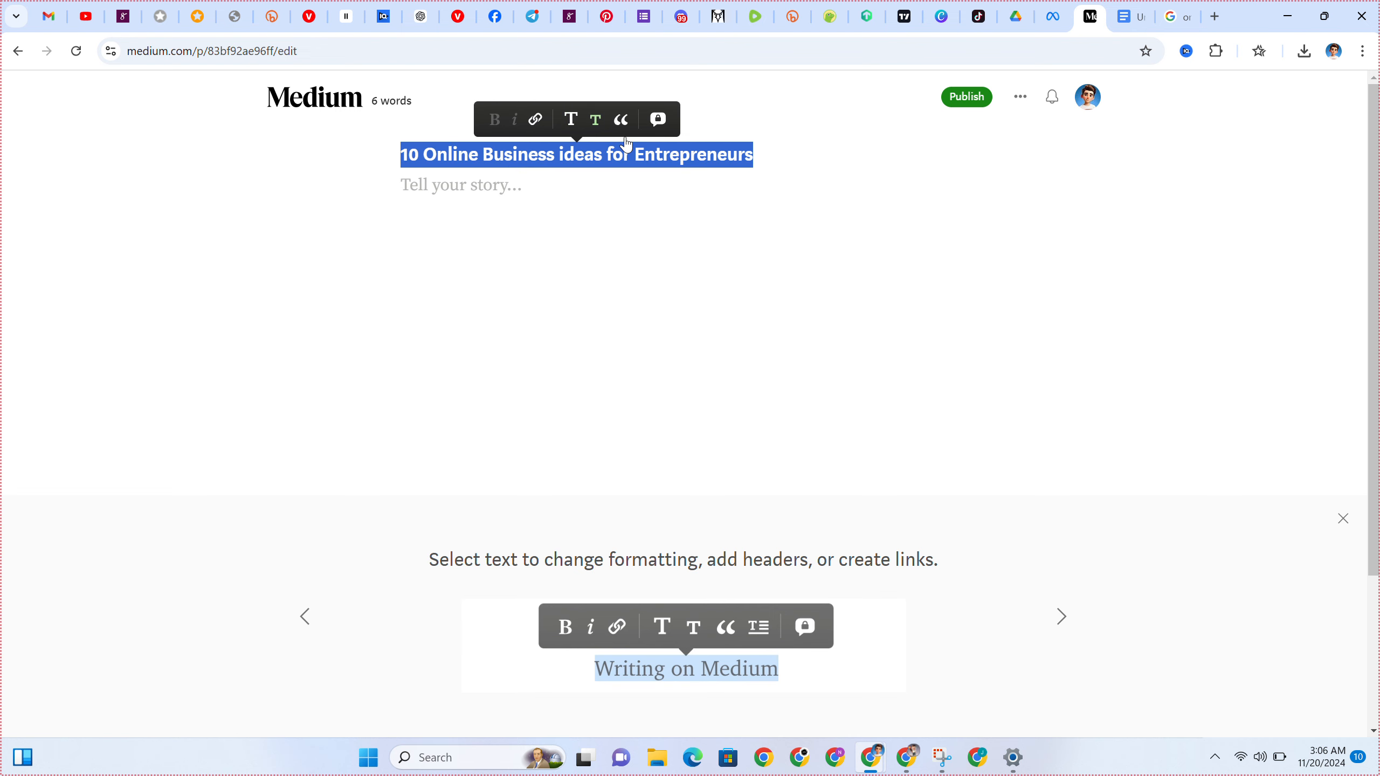
left_click(570, 119)
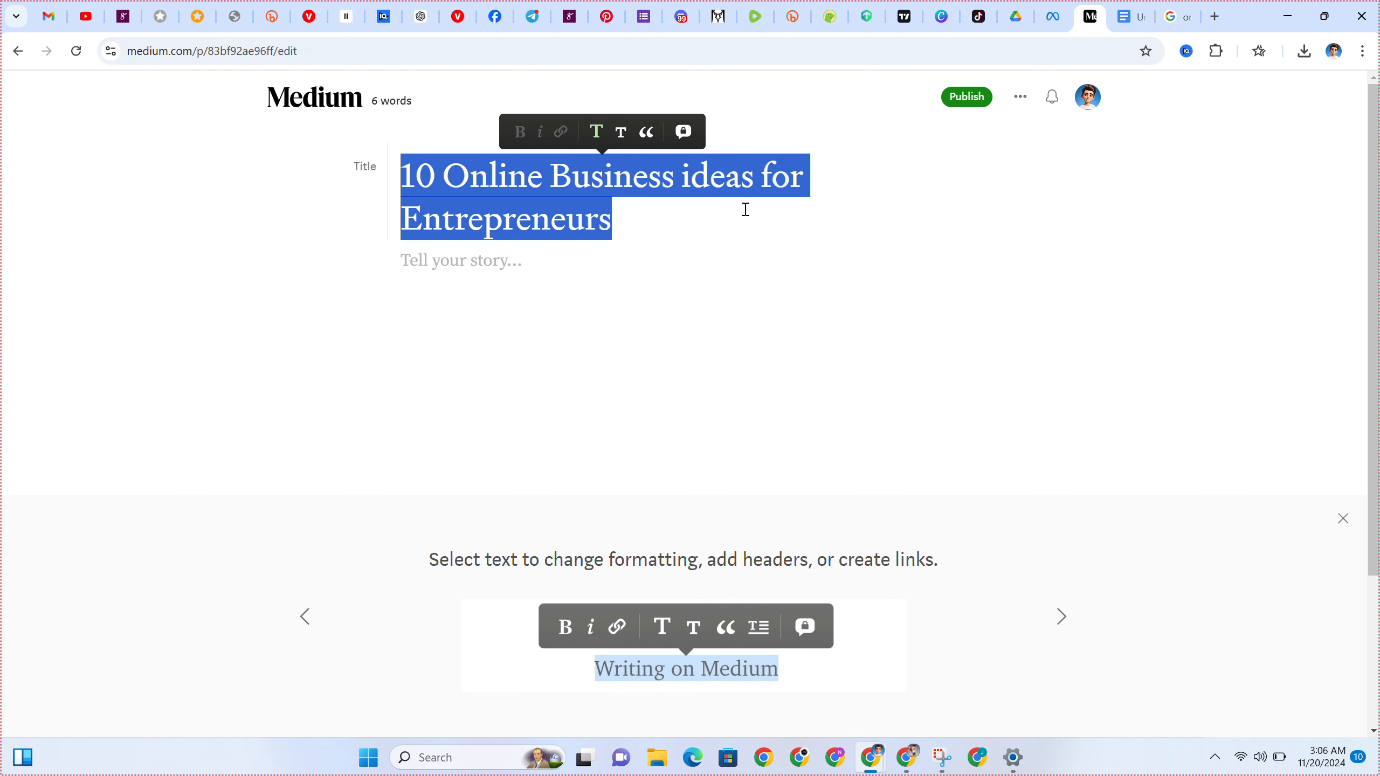
Insert the "business" JPG image from the Downloads folder into the story body below the title.
left_click(714, 255)
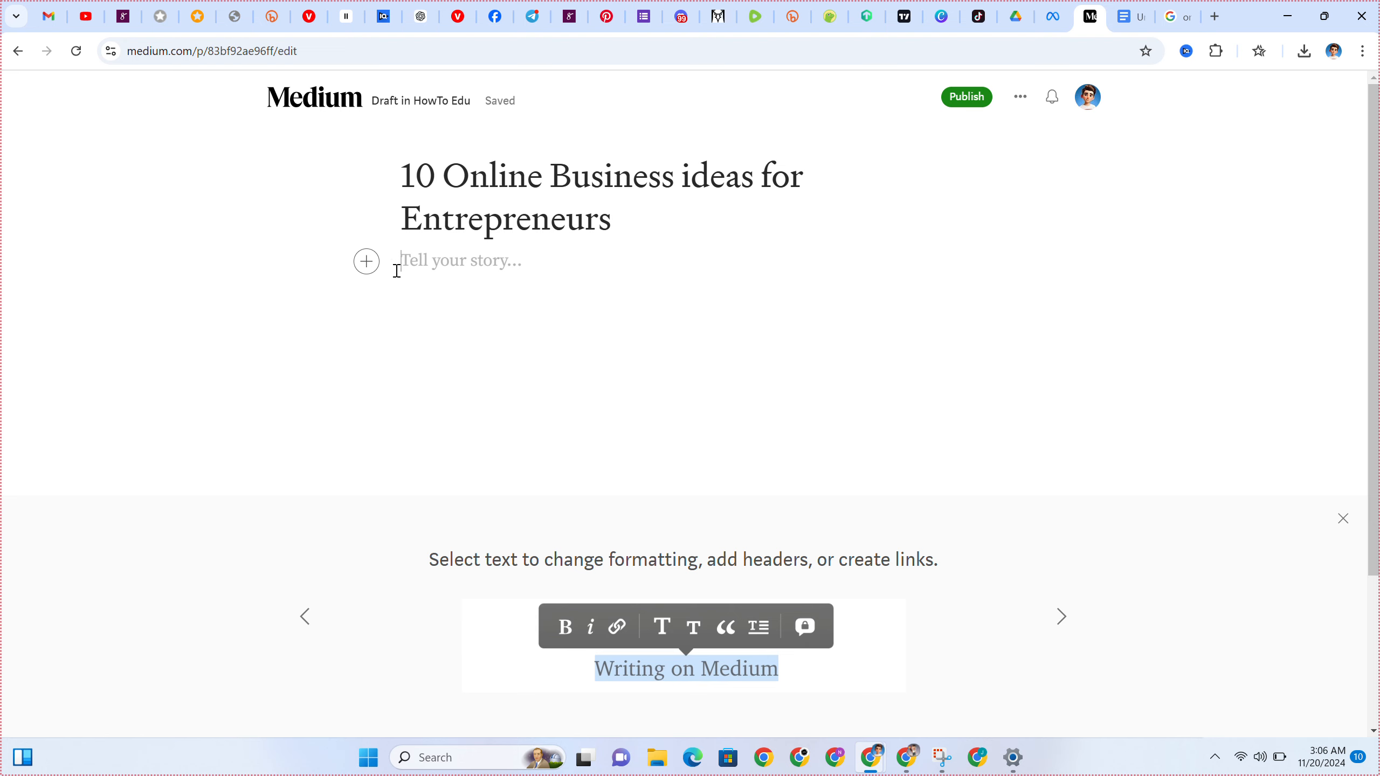
left_click(366, 262)
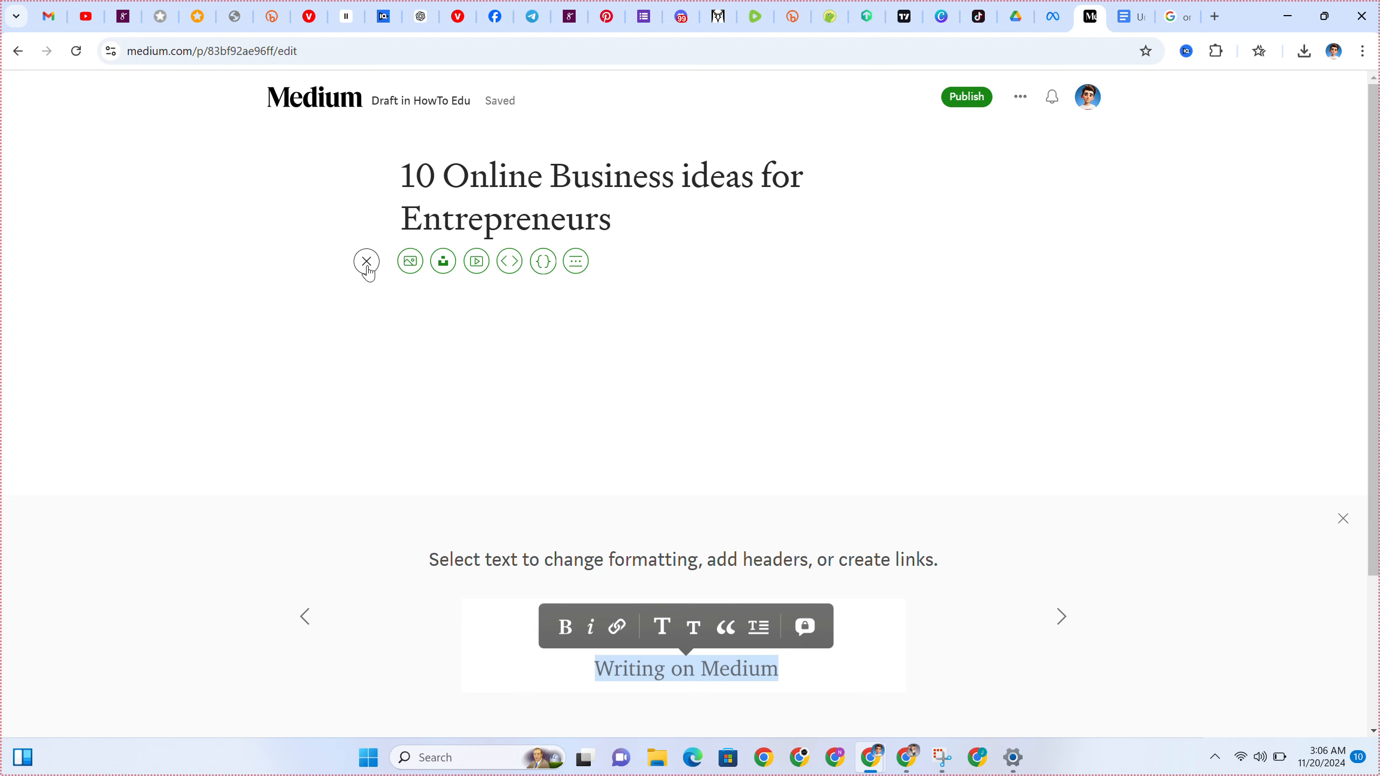
left_click(410, 262)
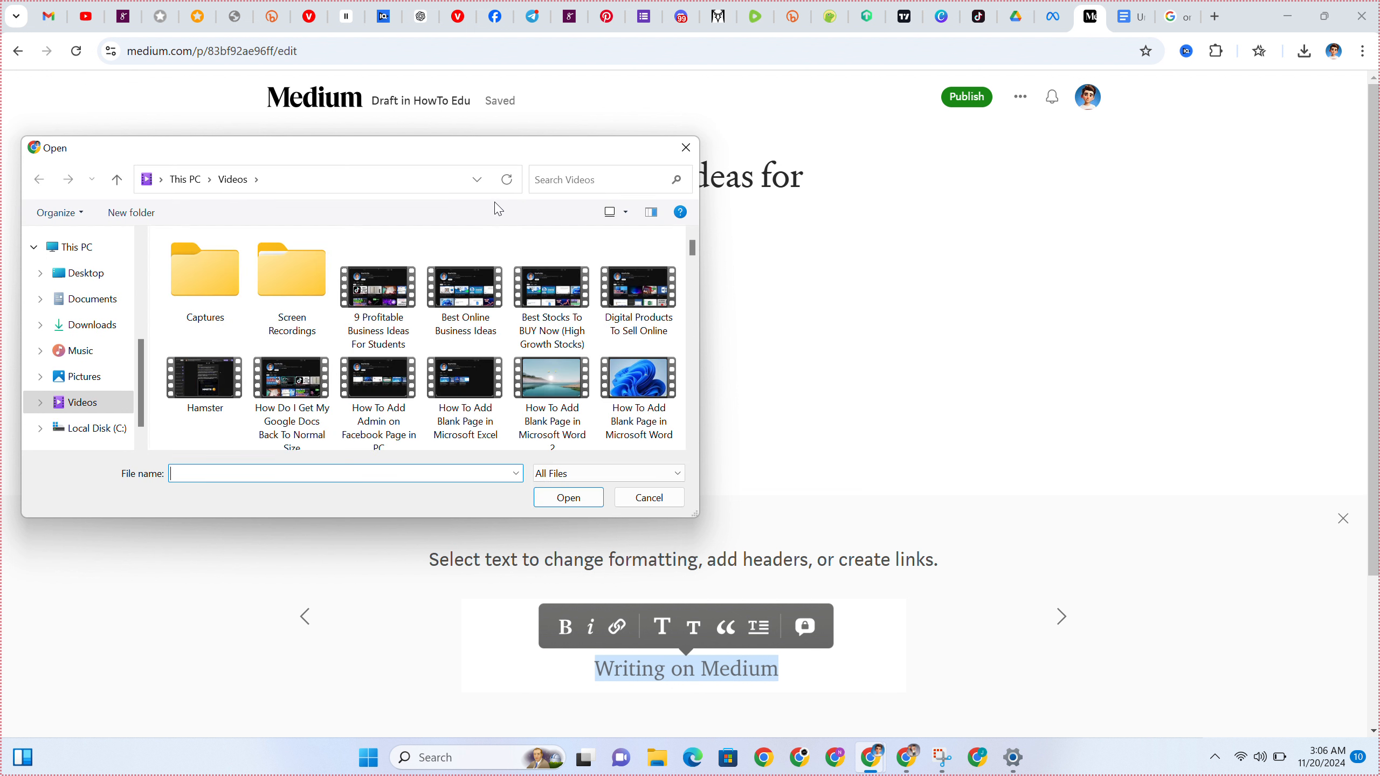
left_click(85, 324)
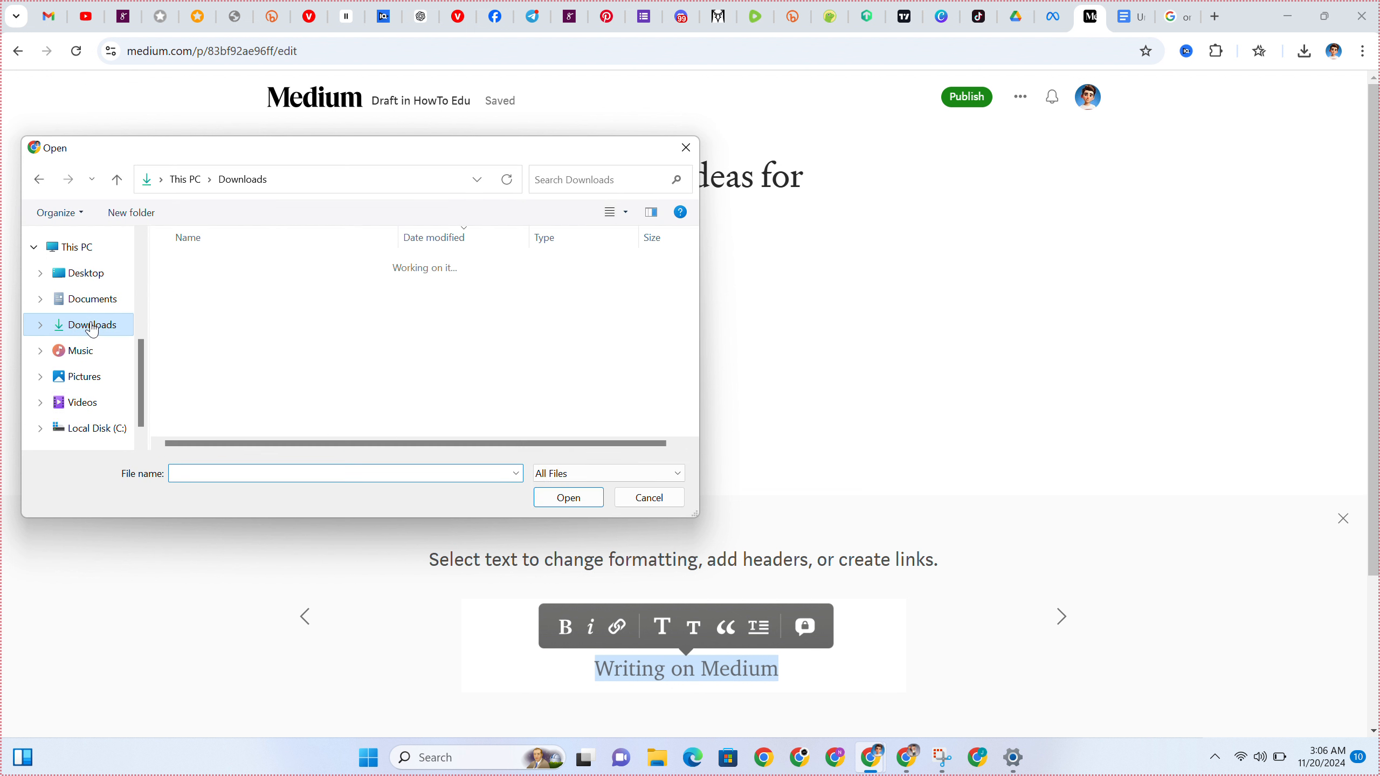
left_click(228, 285)
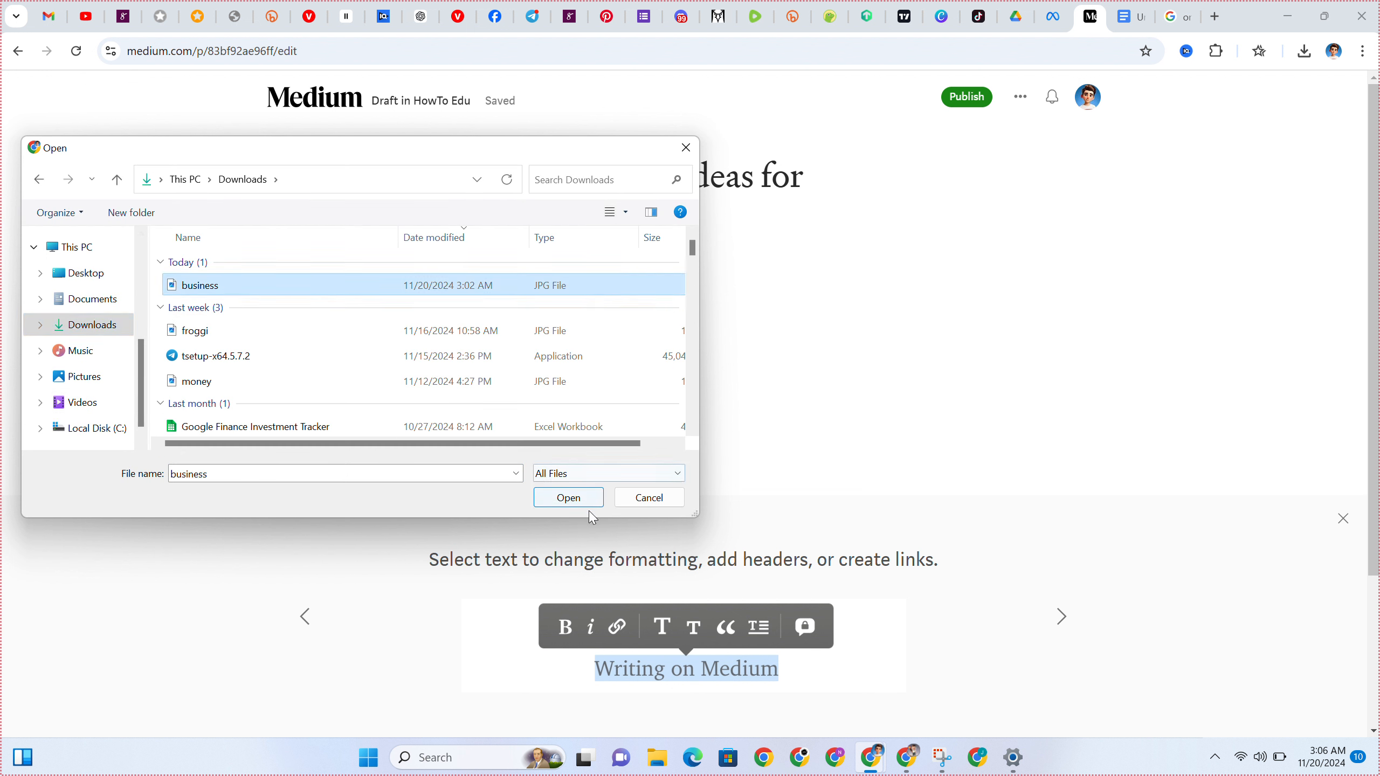
left_click(568, 497)
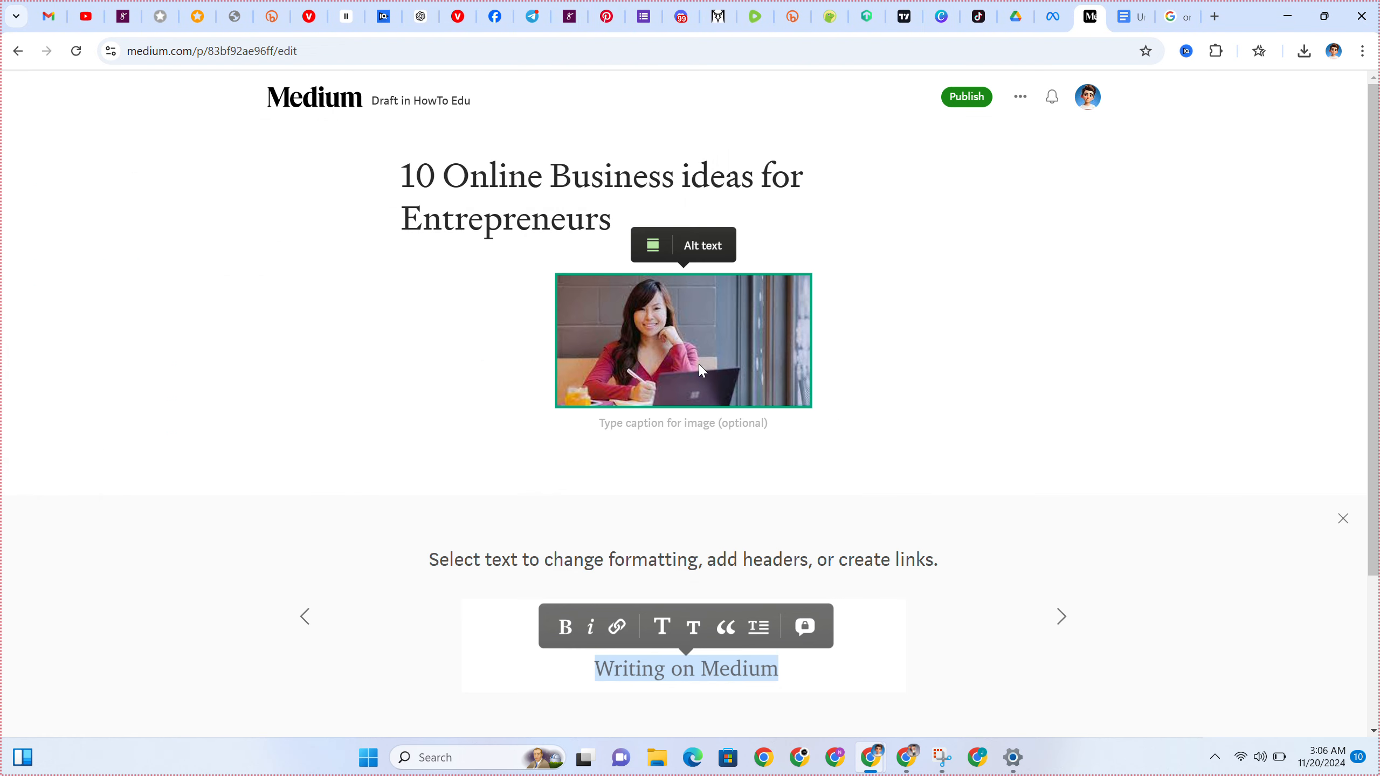
Caption the image "business" and start a new paragraph below it.
left_click(617, 424)
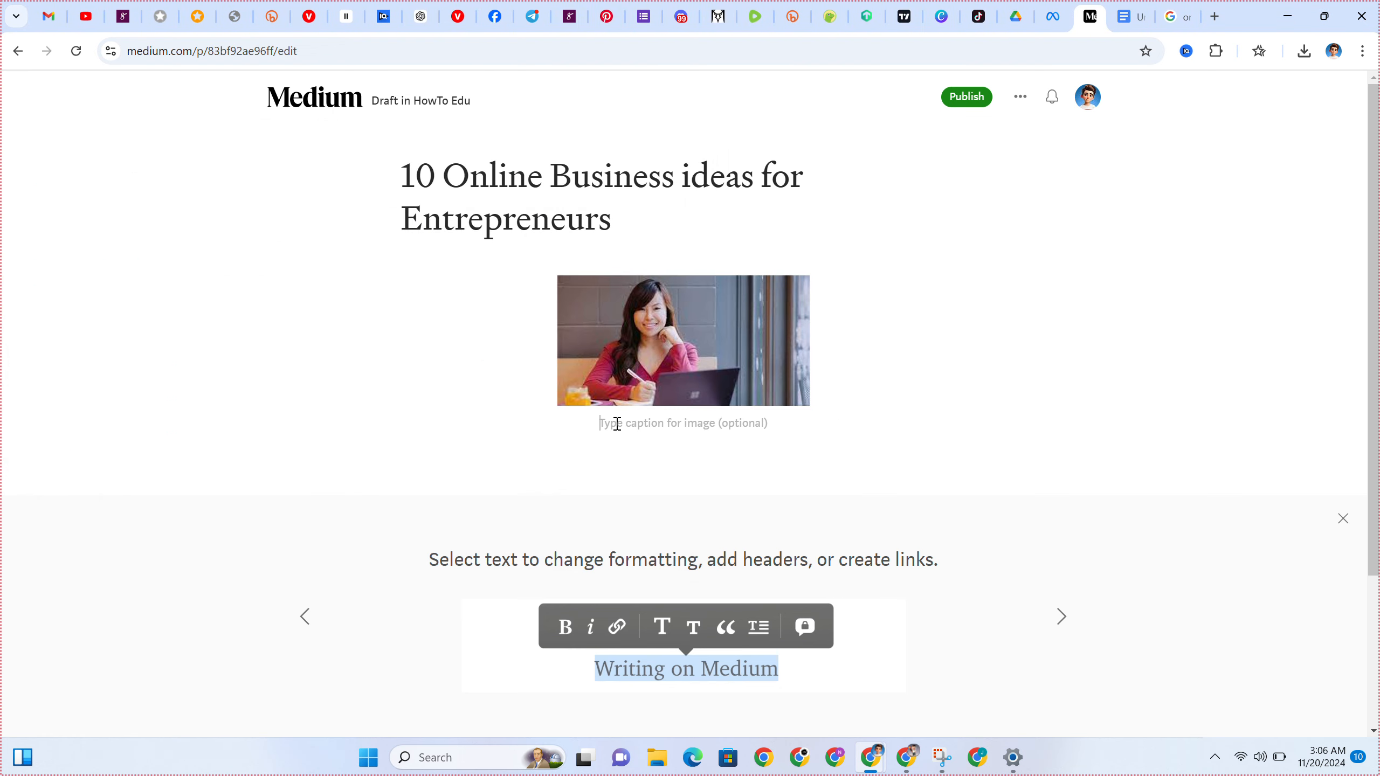
type("business")
key("Return")
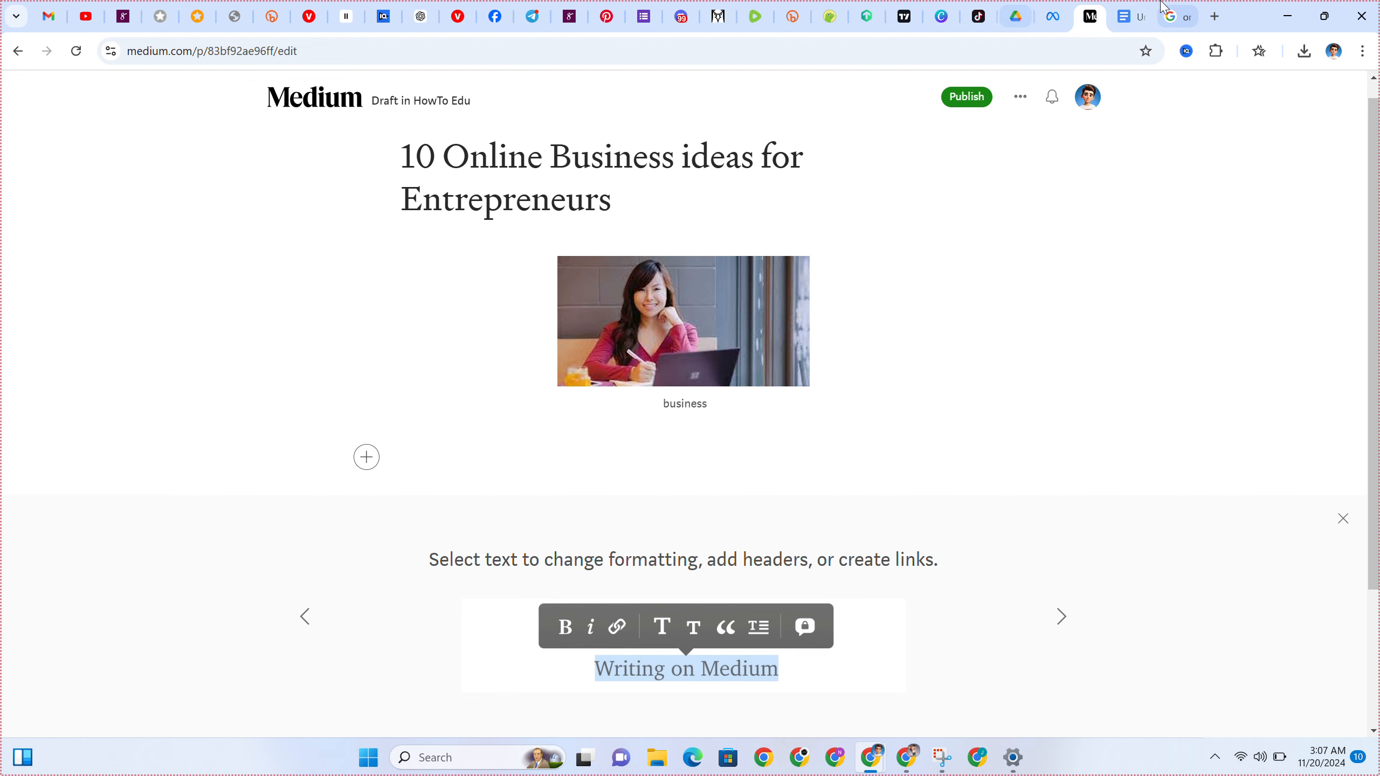
Copy the full list of ten business ideas from the Google Docs document and paste it below the image in the Medium story.
left_click(1130, 16)
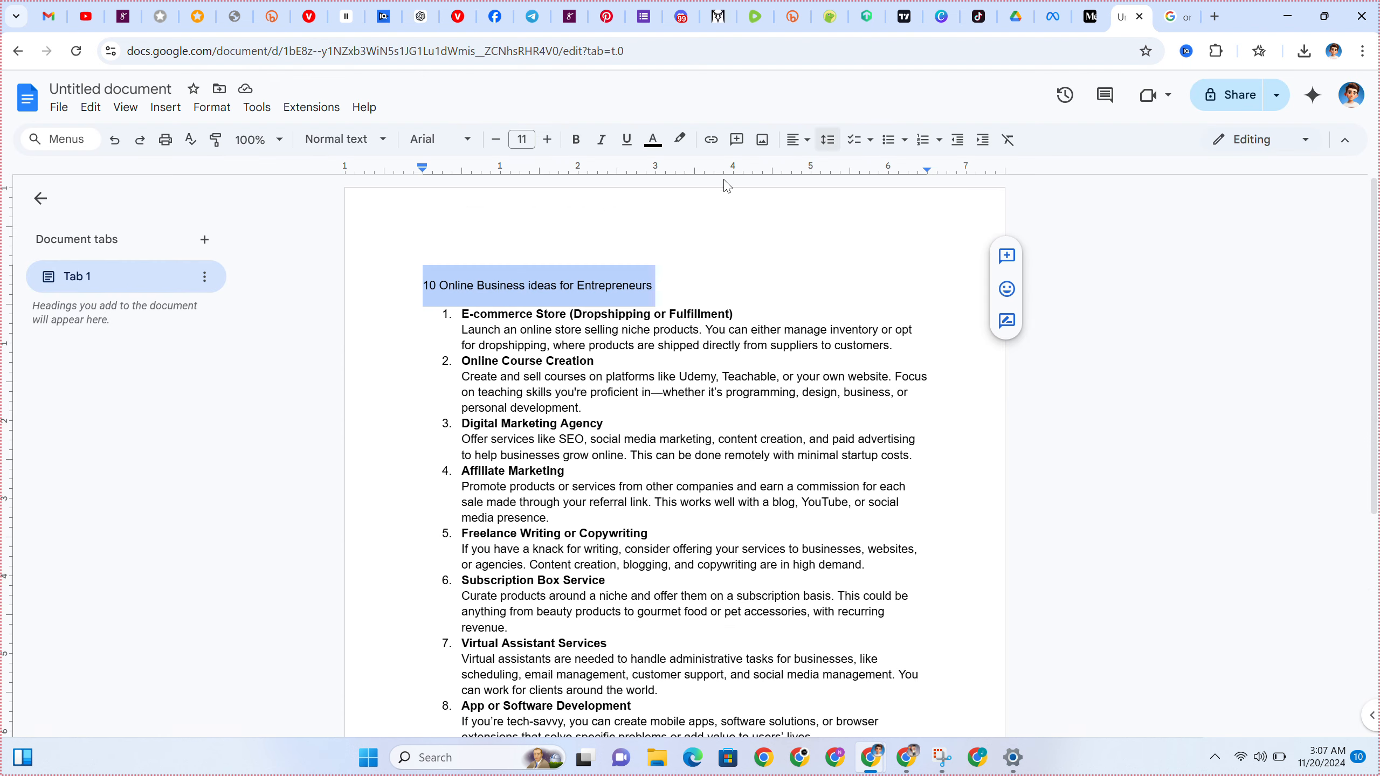
left_click(436, 315)
left_click_drag(455, 312, 636, 684)
left_click_drag(864, 772, 966, 771)
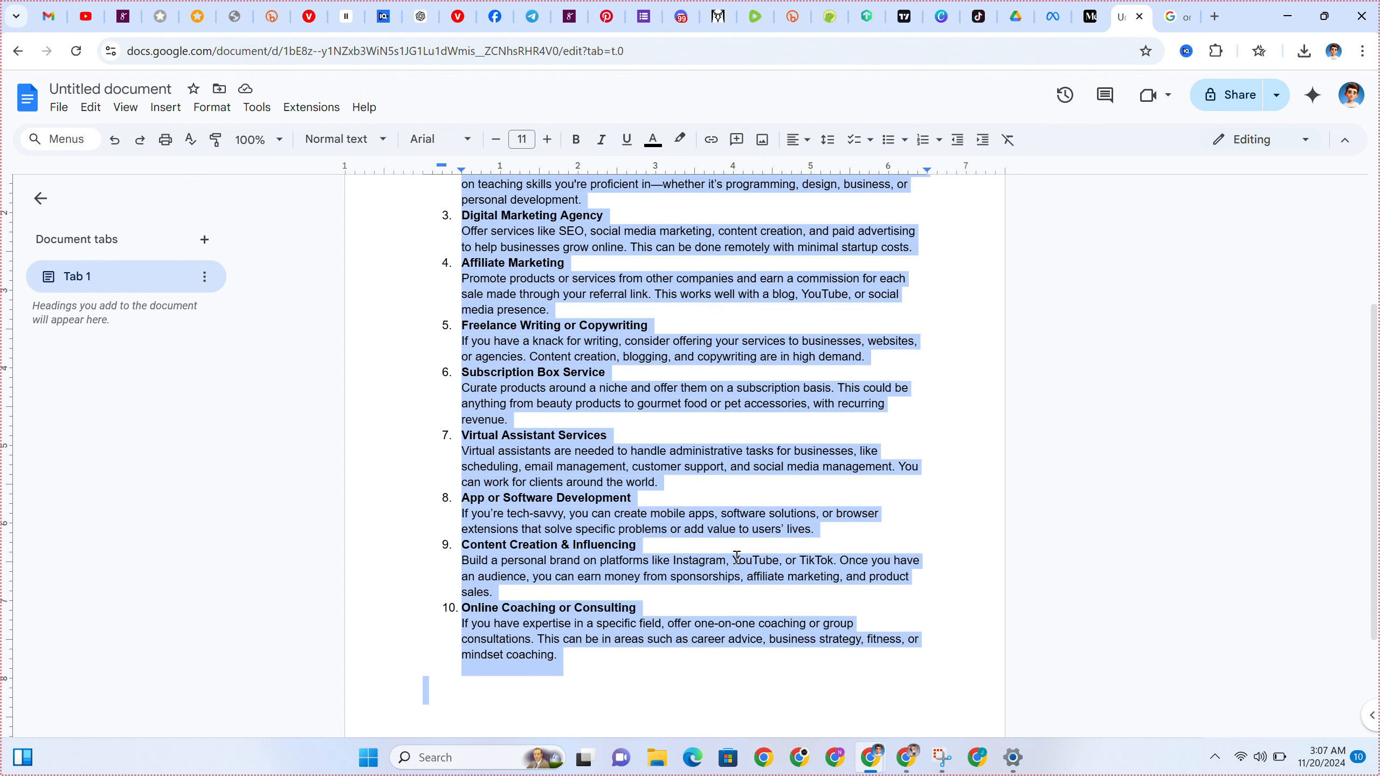
right_click(611, 462)
left_click(653, 362)
left_click(1090, 17)
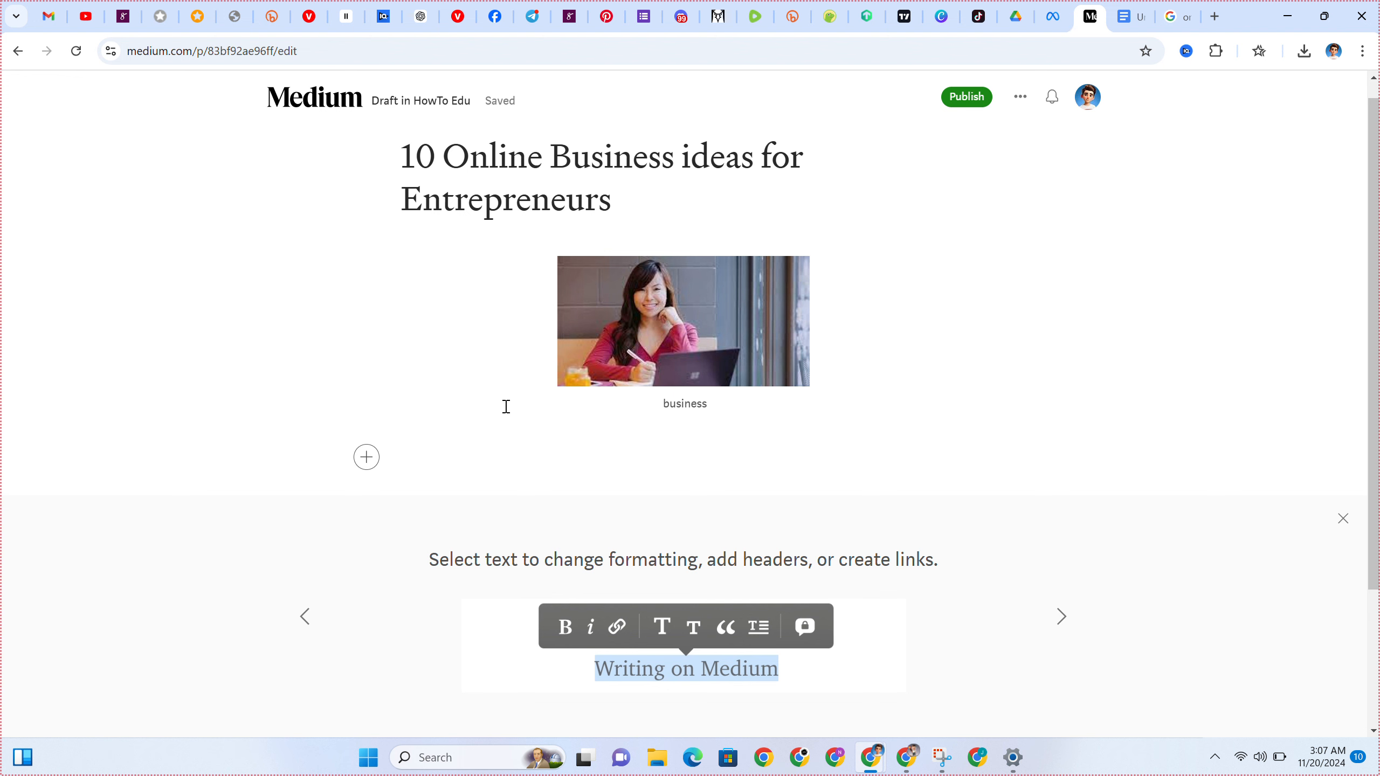
key("ctrl+v")
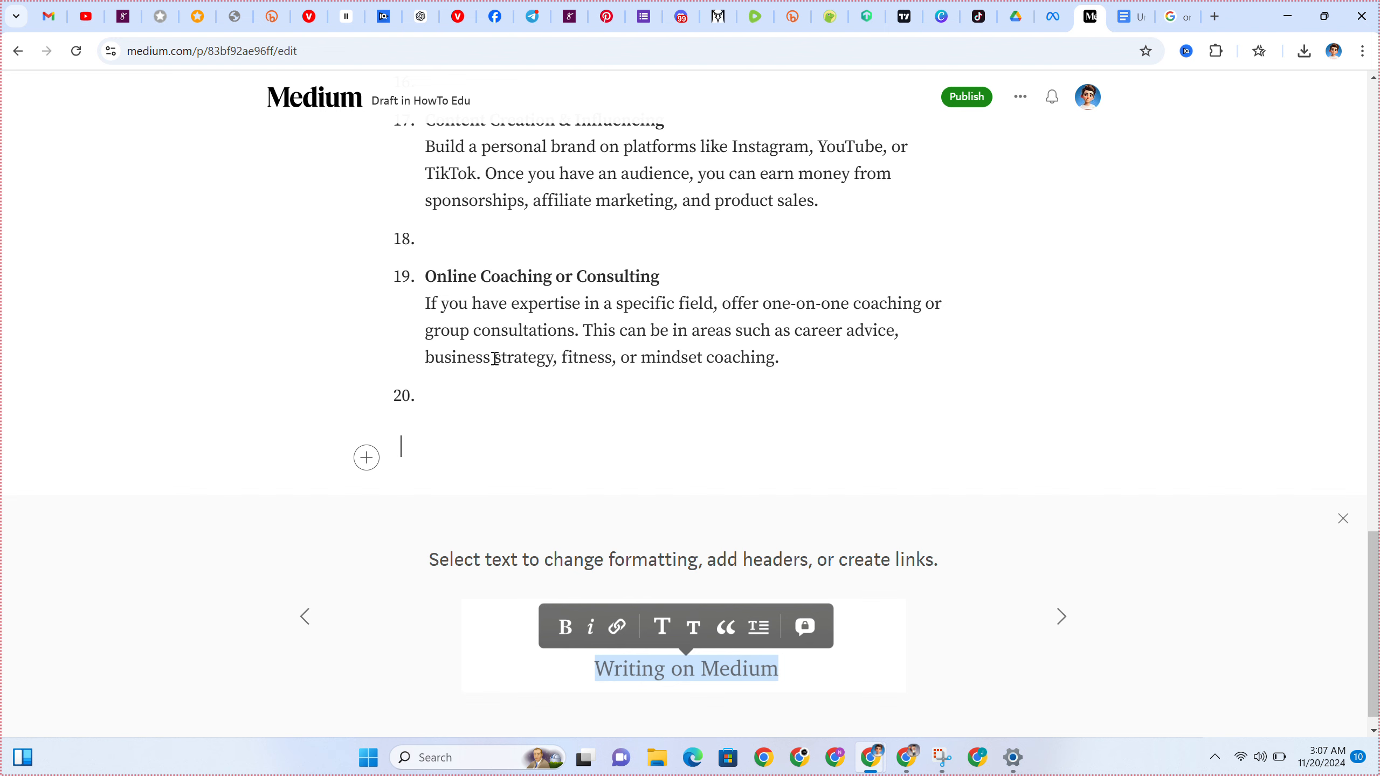
Remove the empty list item above "Online Course Creation" and number that heading 2 as plain text.
scroll(439, 412, "up", 5)
scroll(438, 411, "up", 20)
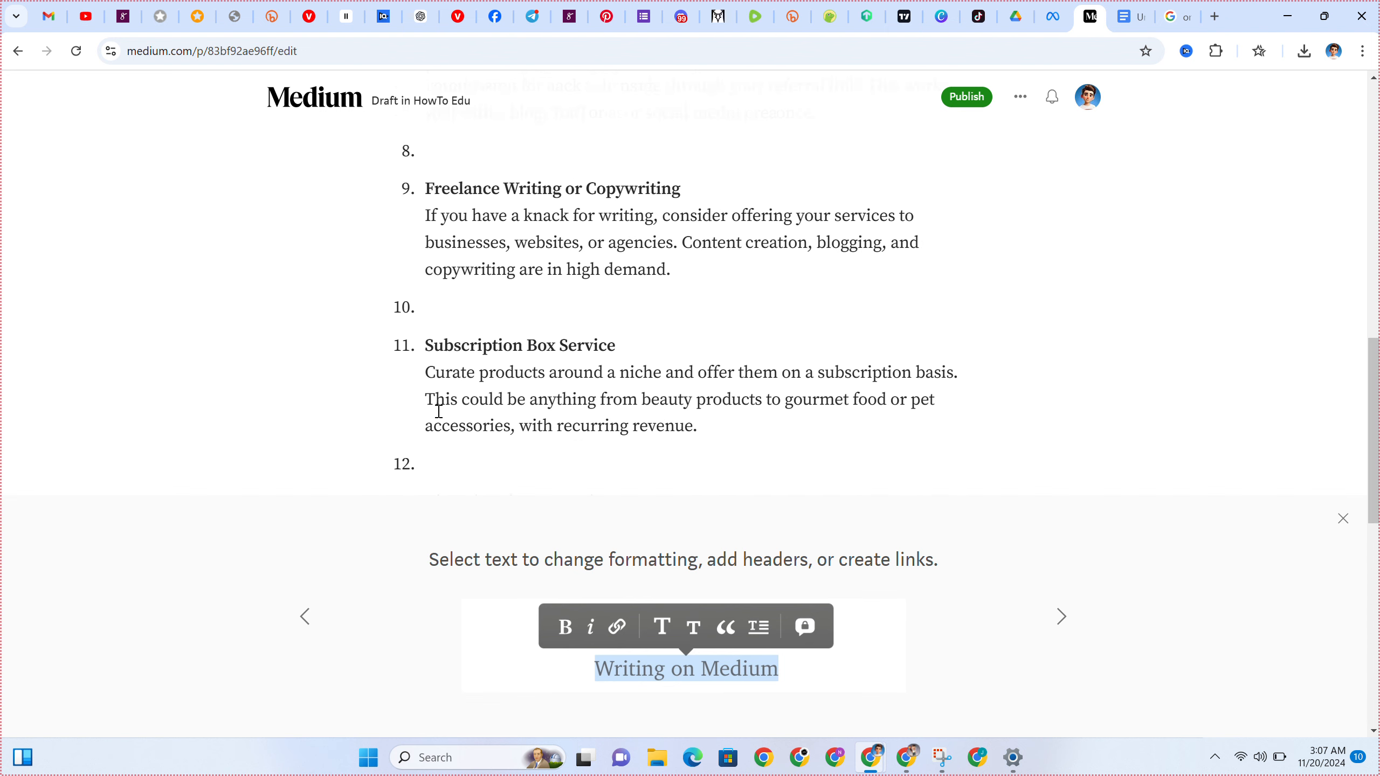
scroll(442, 408, "down", 2)
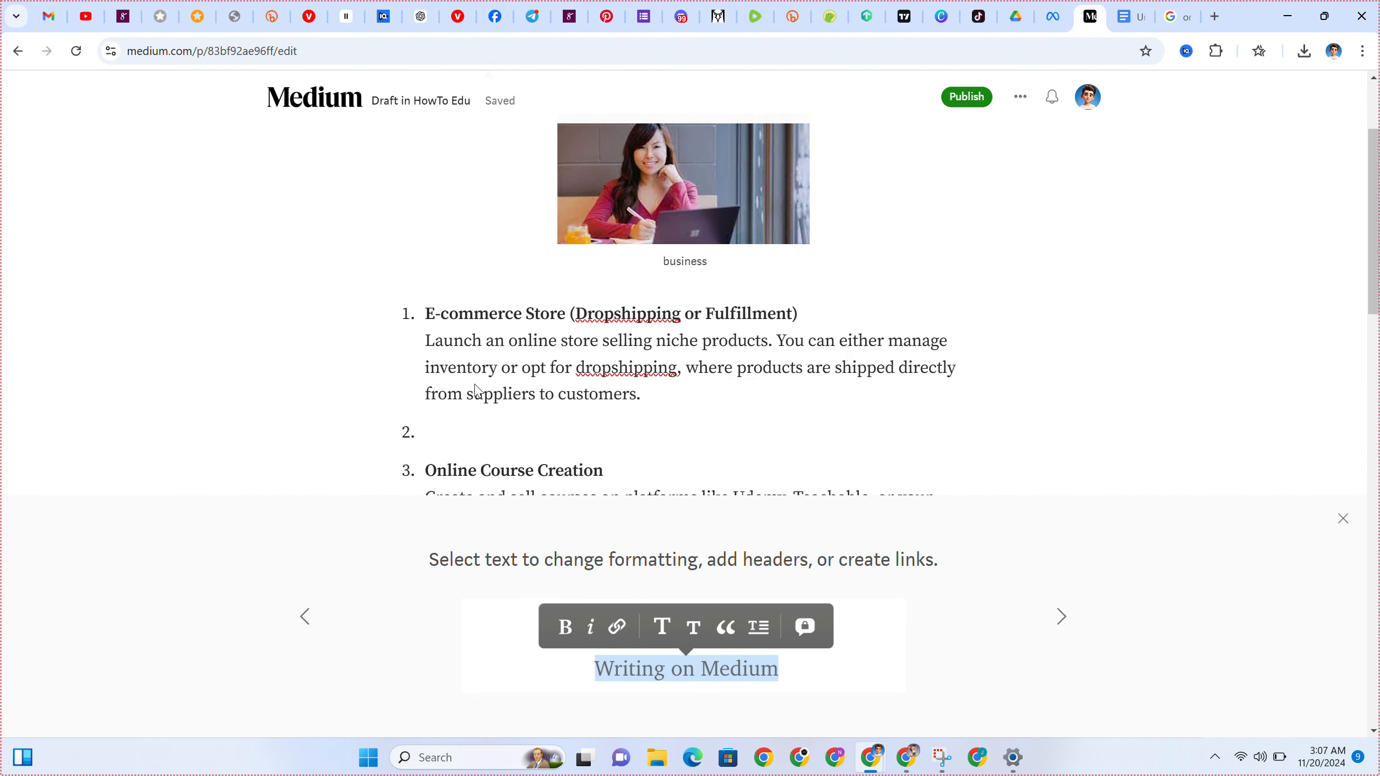
scroll(494, 372, "down", 2)
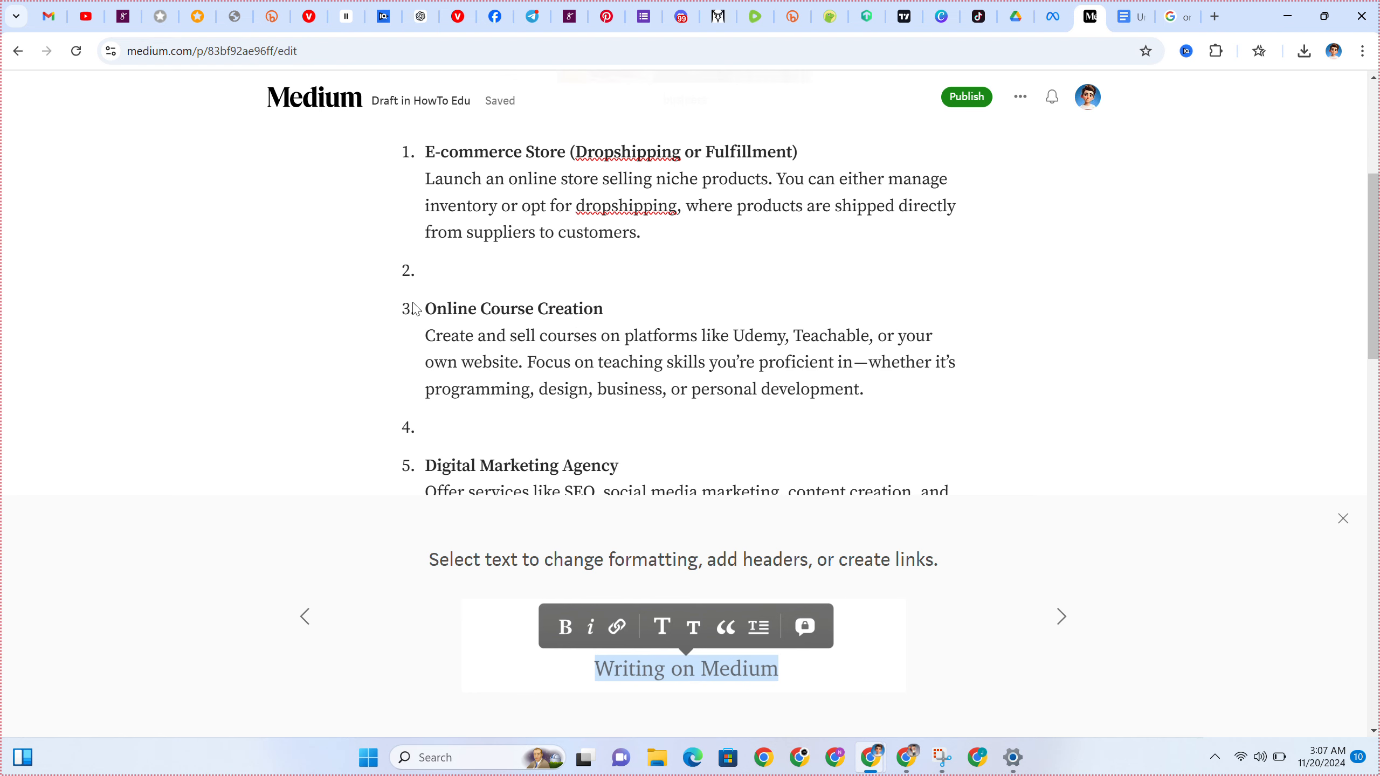
key("BackSpace")
key("BackSpace")
type("2")
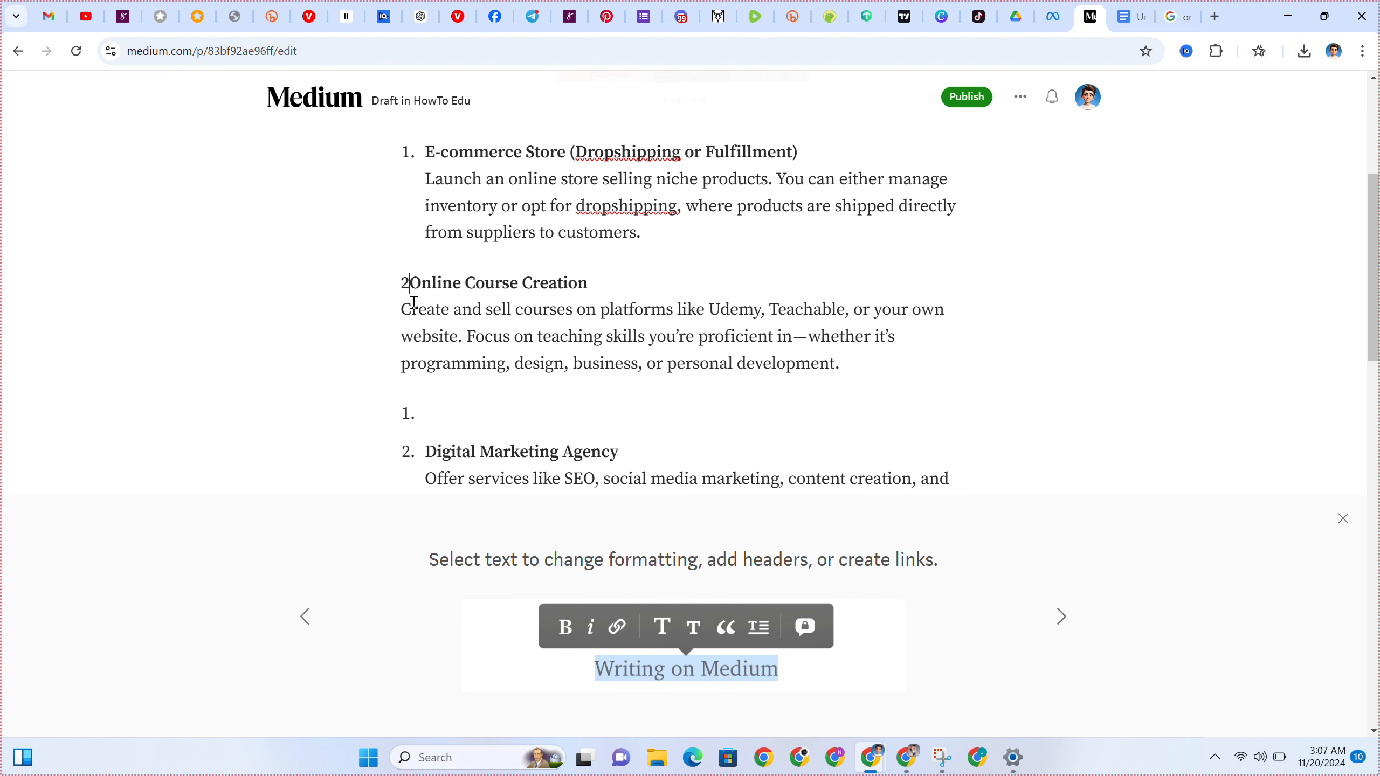
Remove the empty list item above "Digital Marketing Agency", keep the heading in its own paragraph and number it "3." as plain text.
left_click(427, 462)
key("BackSpace")
key("BackSpace")
key("BackSpace")
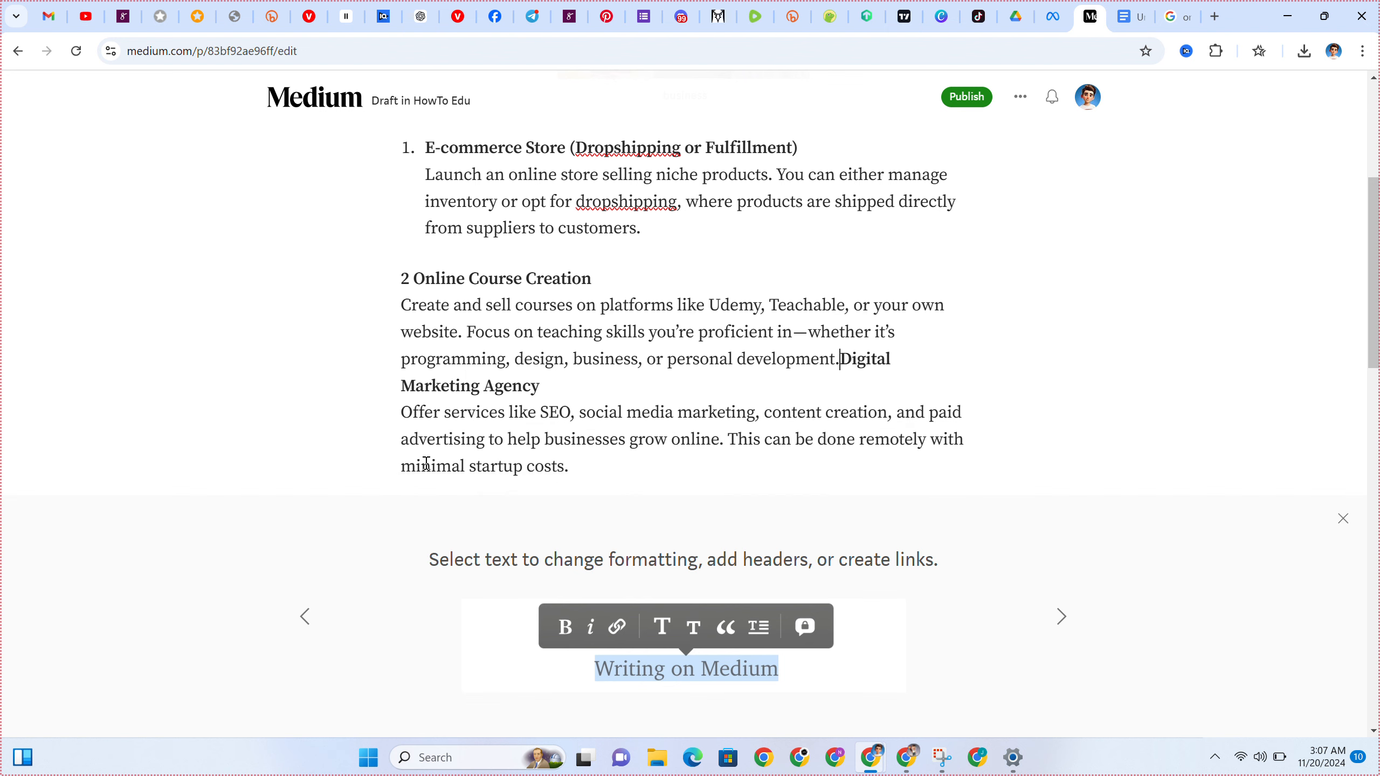
key("Return")
key("Return")
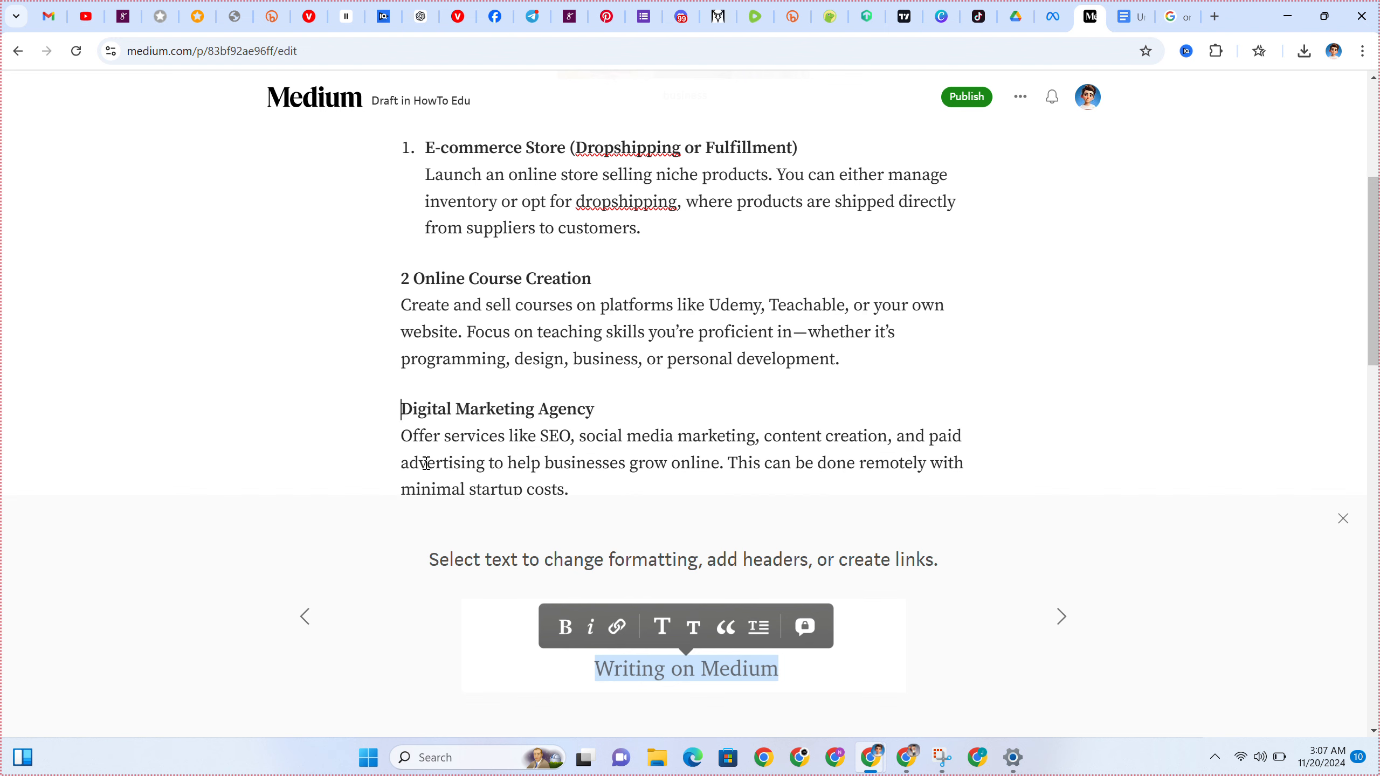
type("3.")
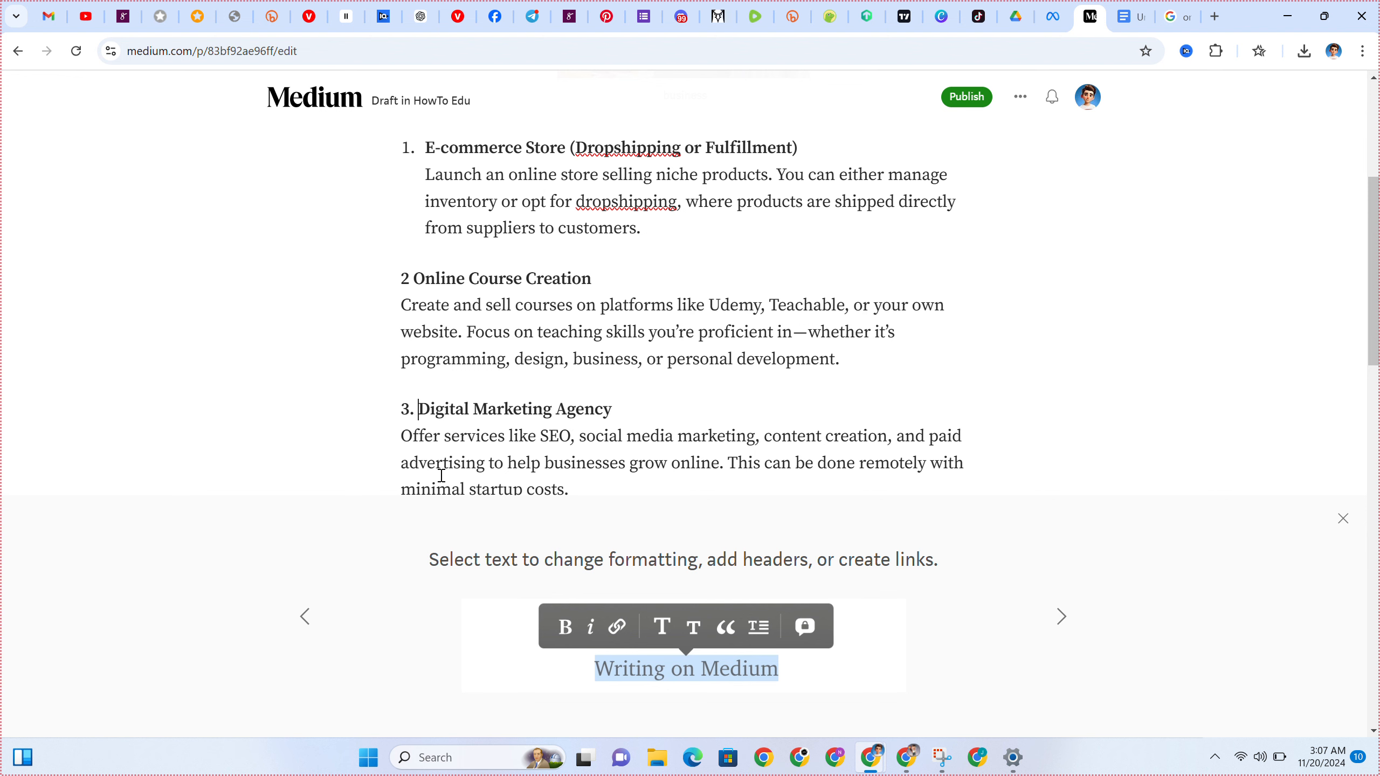
Remove the automatic list number of "Freelance Writing or Copywriting" and the empty item above it.
scroll(441, 475, "down", 5)
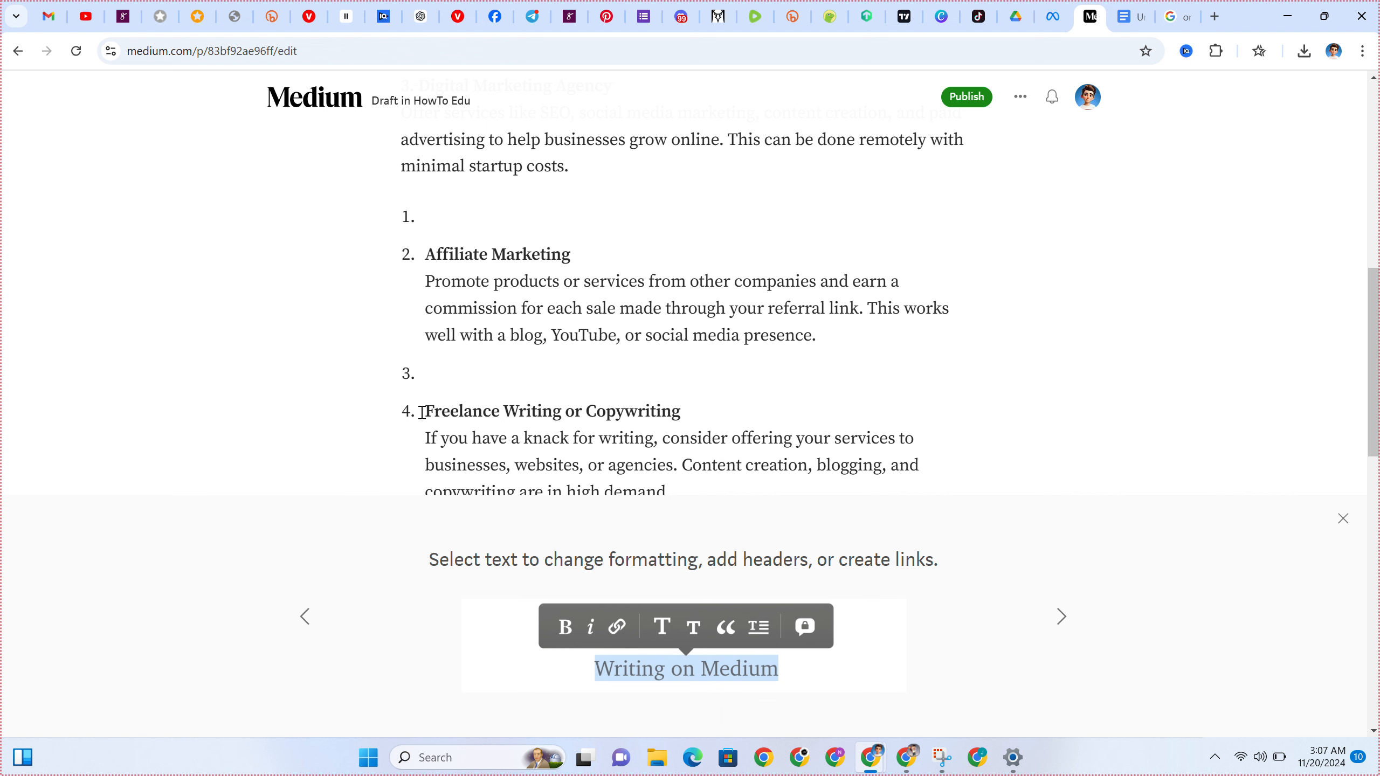
left_click(423, 413)
key("BackSpace")
key("BackSpace")
Add a period after the number 2 in the "Online Course Creation" heading.
scroll(378, 394, "up", 4)
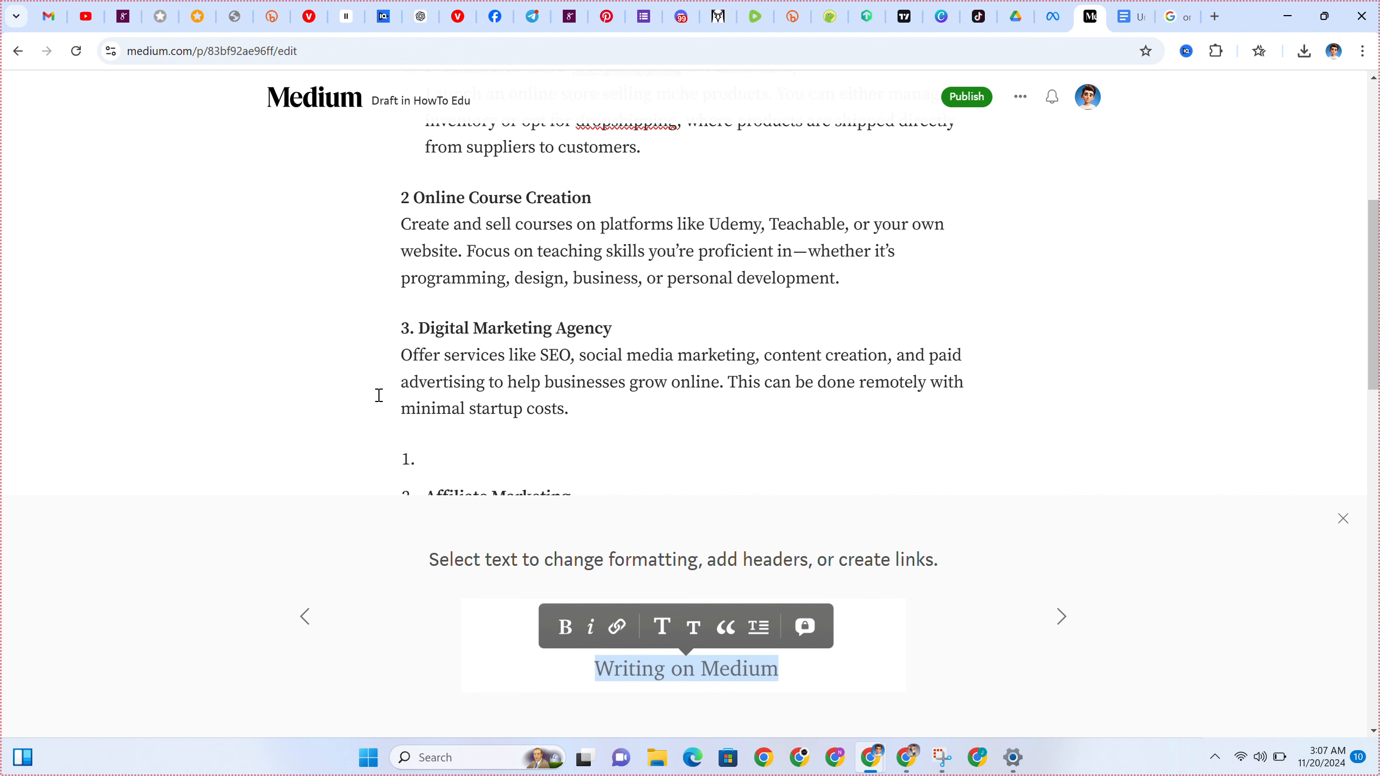
scroll(404, 416, "down", 1)
scroll(411, 422, "up", 3)
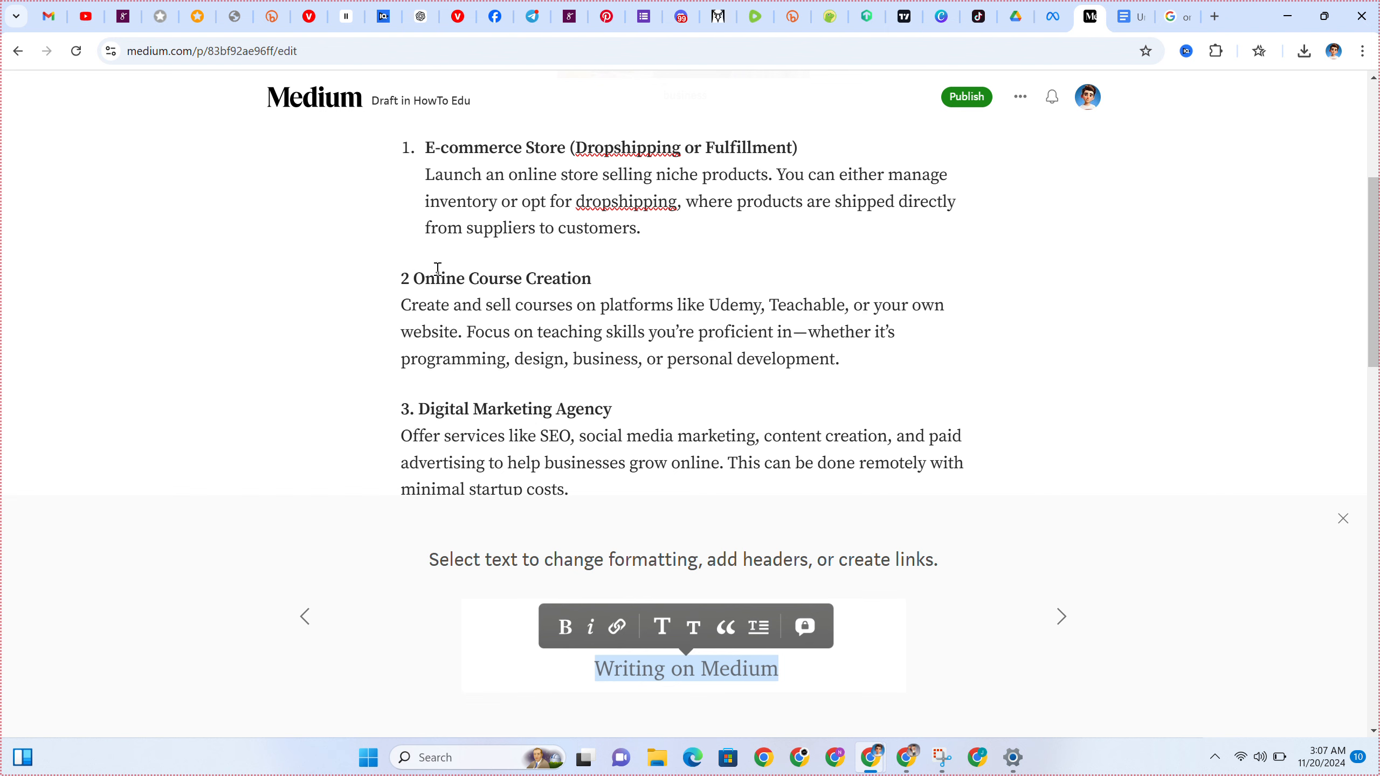
left_click(410, 278)
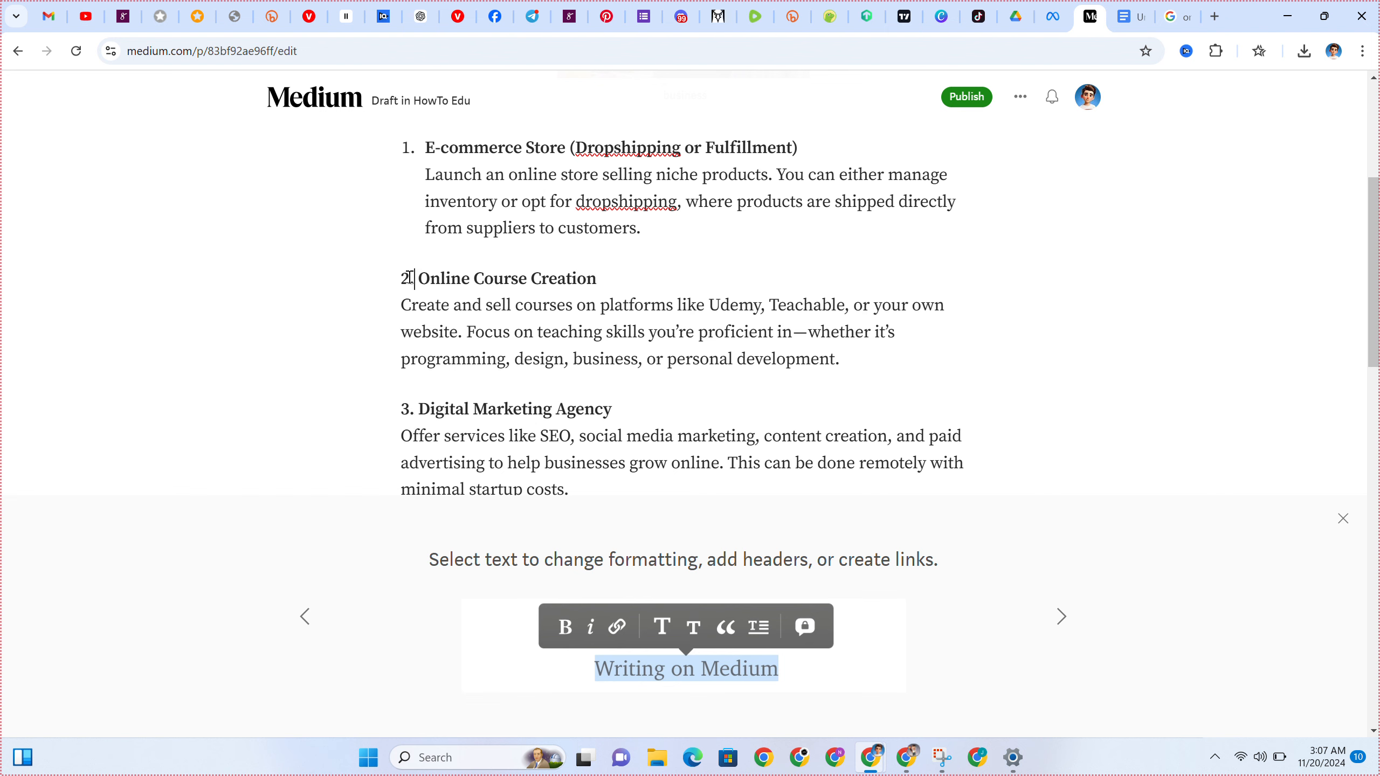
Remove the empty list item above "Affiliate Marketing" and number that heading "4." and "Freelance Writing or Copywriting" "5." as plain text.
scroll(451, 315, "down", 4)
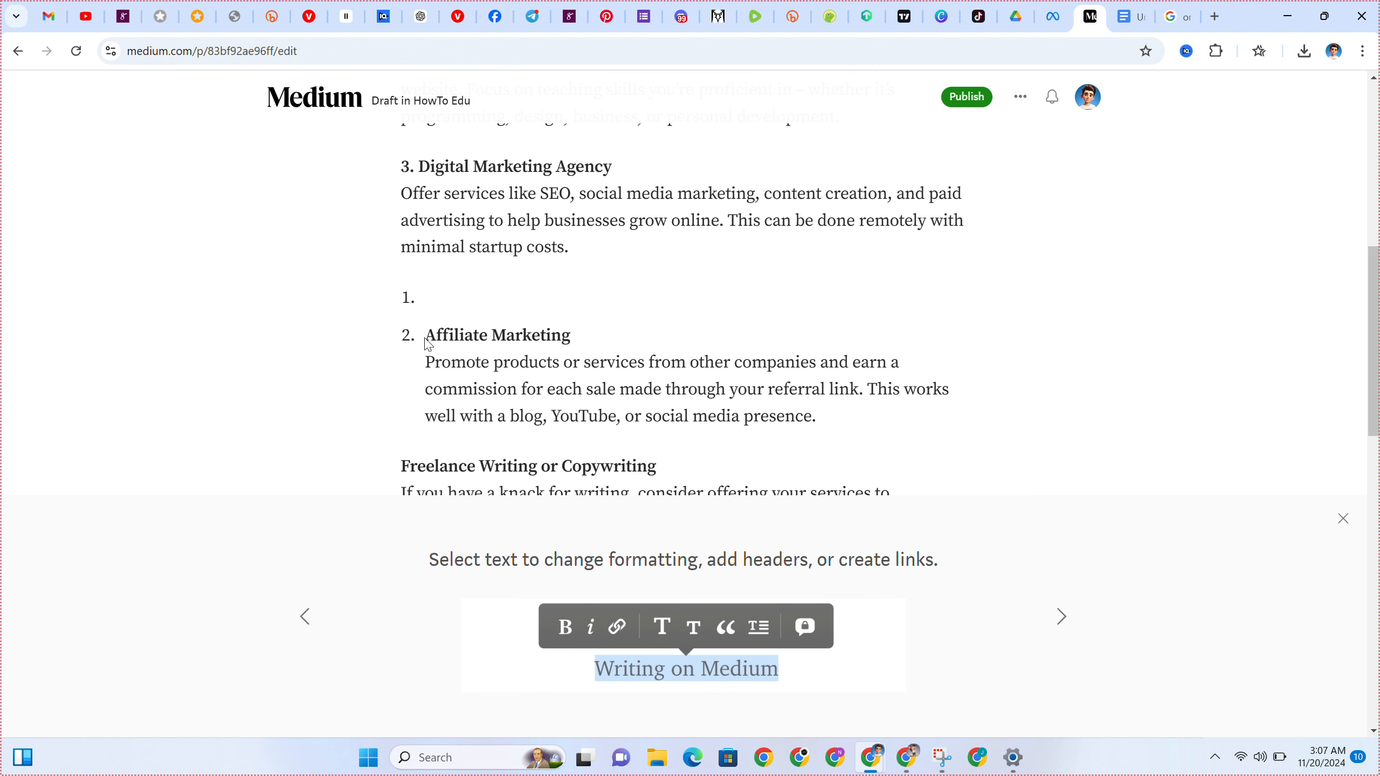
left_click(425, 338)
key("BackSpace")
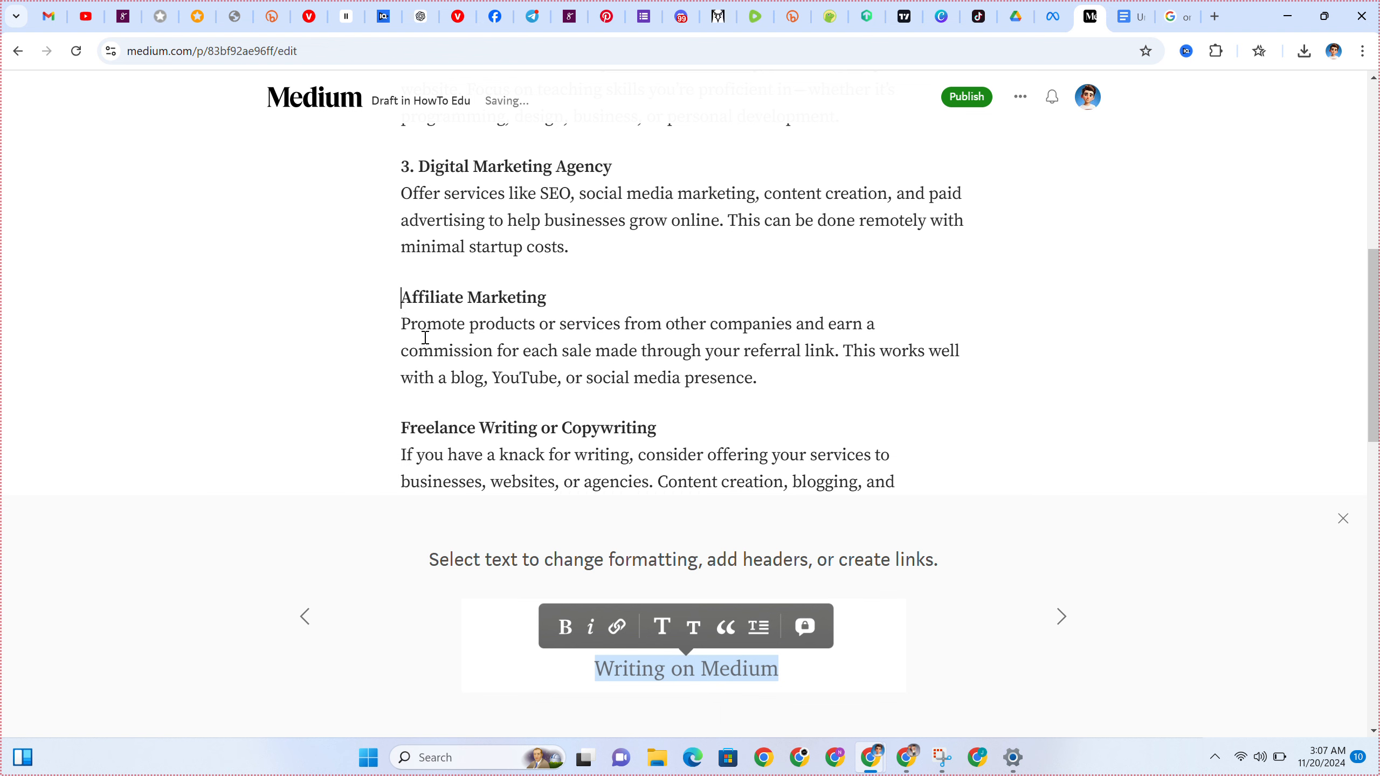
type("4.")
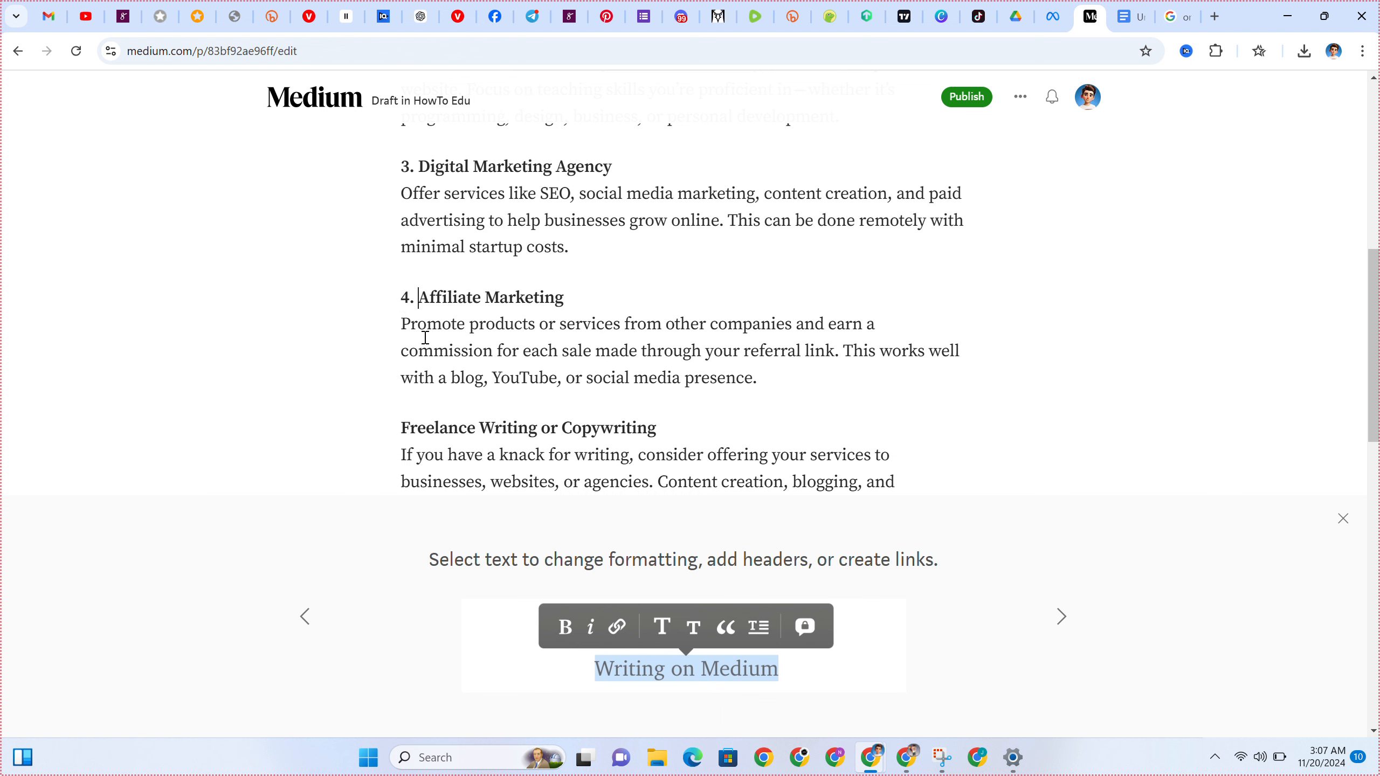
left_click(407, 434)
type("5.")
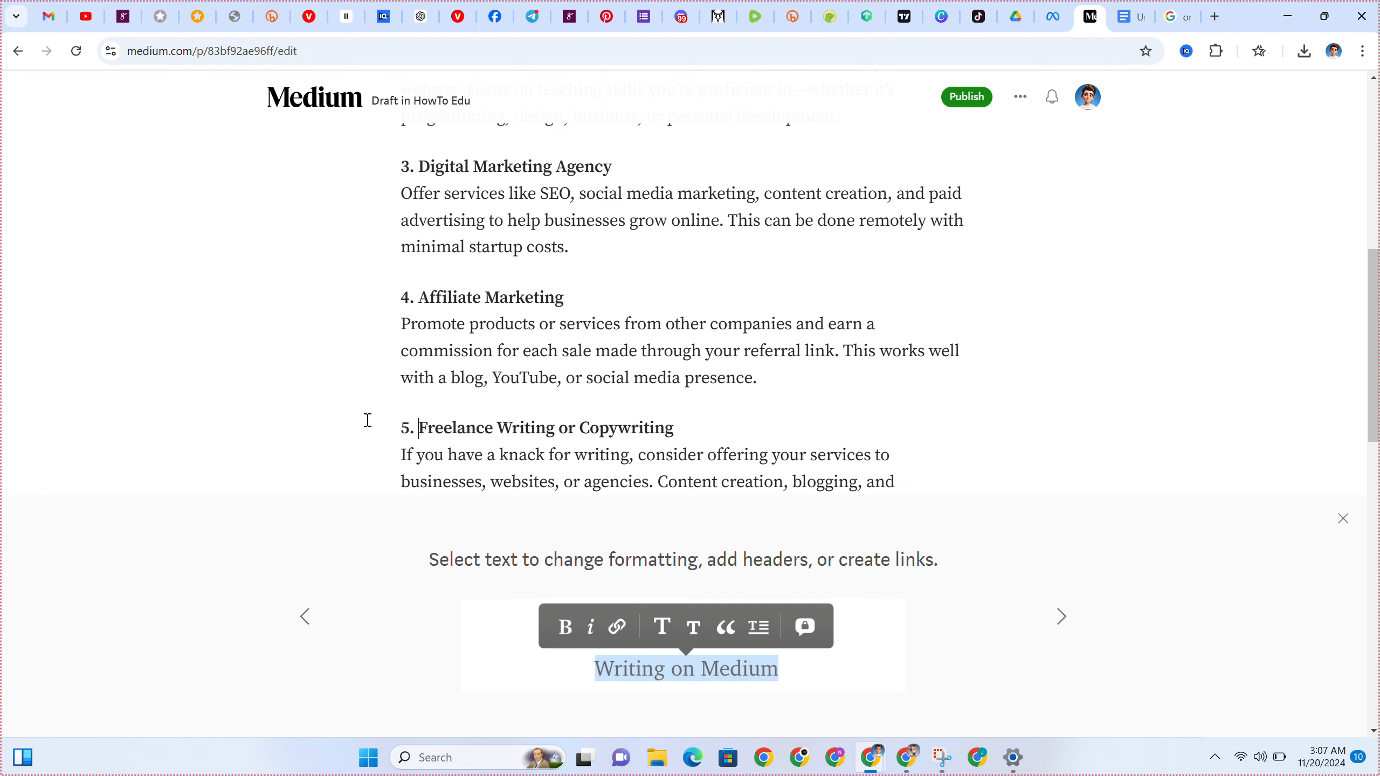
Remove the empty list item above "Subscription Box Service" and number that heading "6." as plain text.
scroll(367, 420, "down", 3)
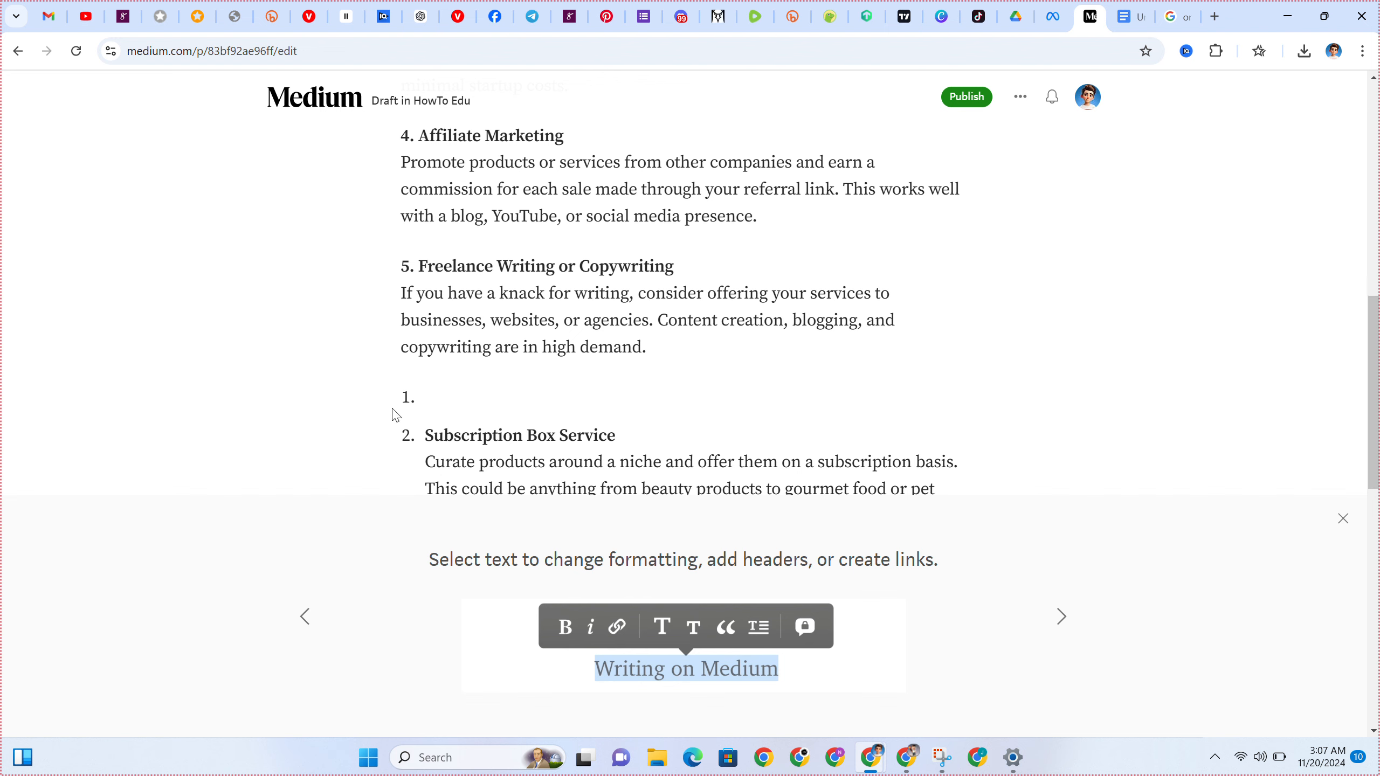
left_click(427, 434)
key("BackSpace")
key("BackSpace")
type("6.")
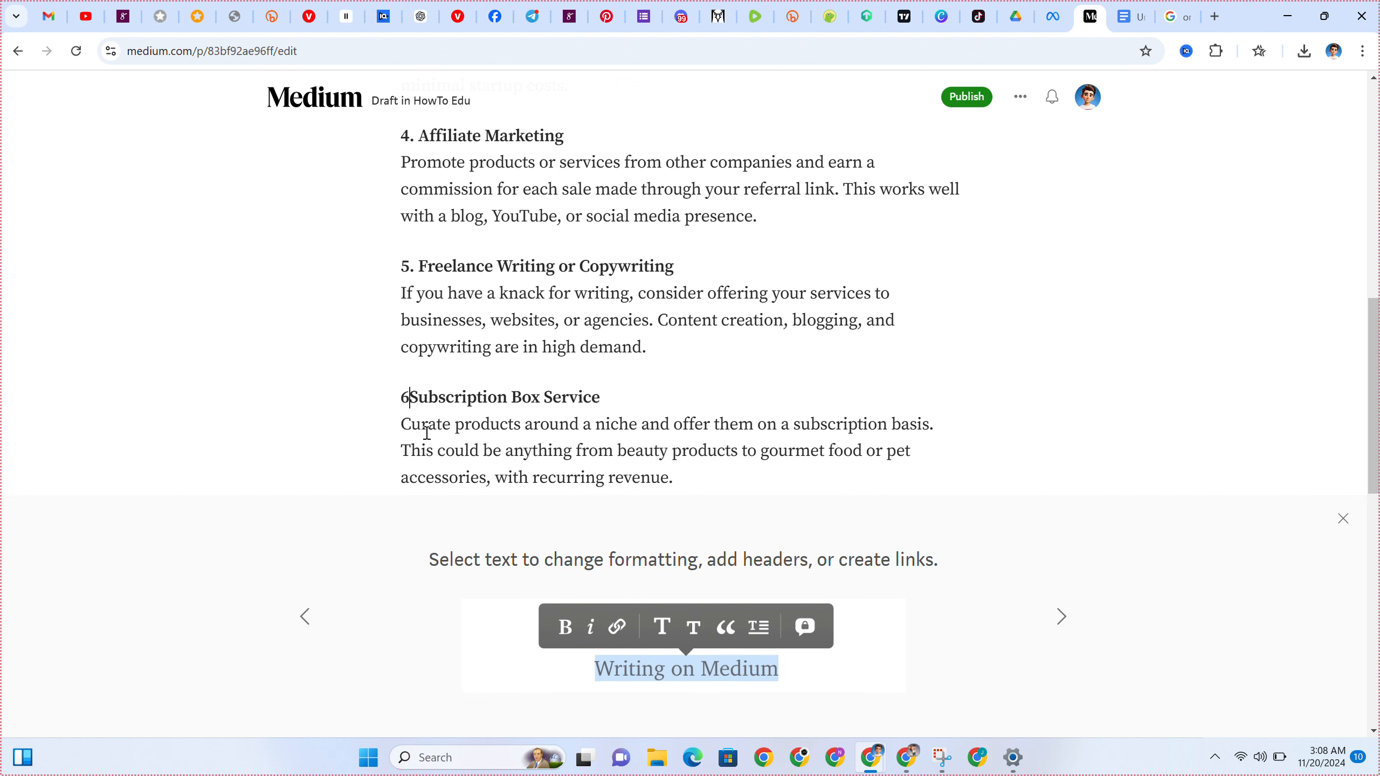
Remove the empty list item above "Virtual Assistant Services" and number that heading "7." as plain text.
scroll(331, 451, "down", 4)
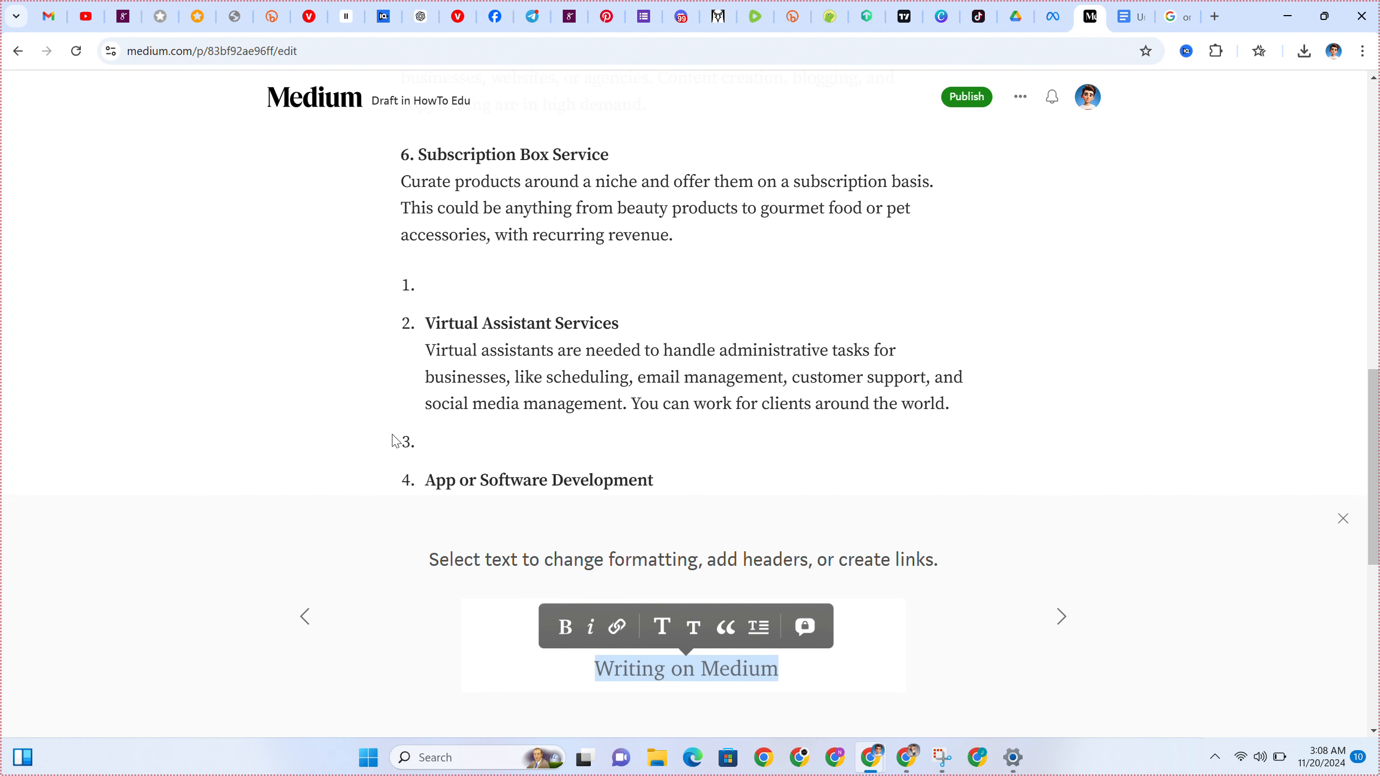
left_click(423, 329)
key("BackSpace")
key("BackSpace")
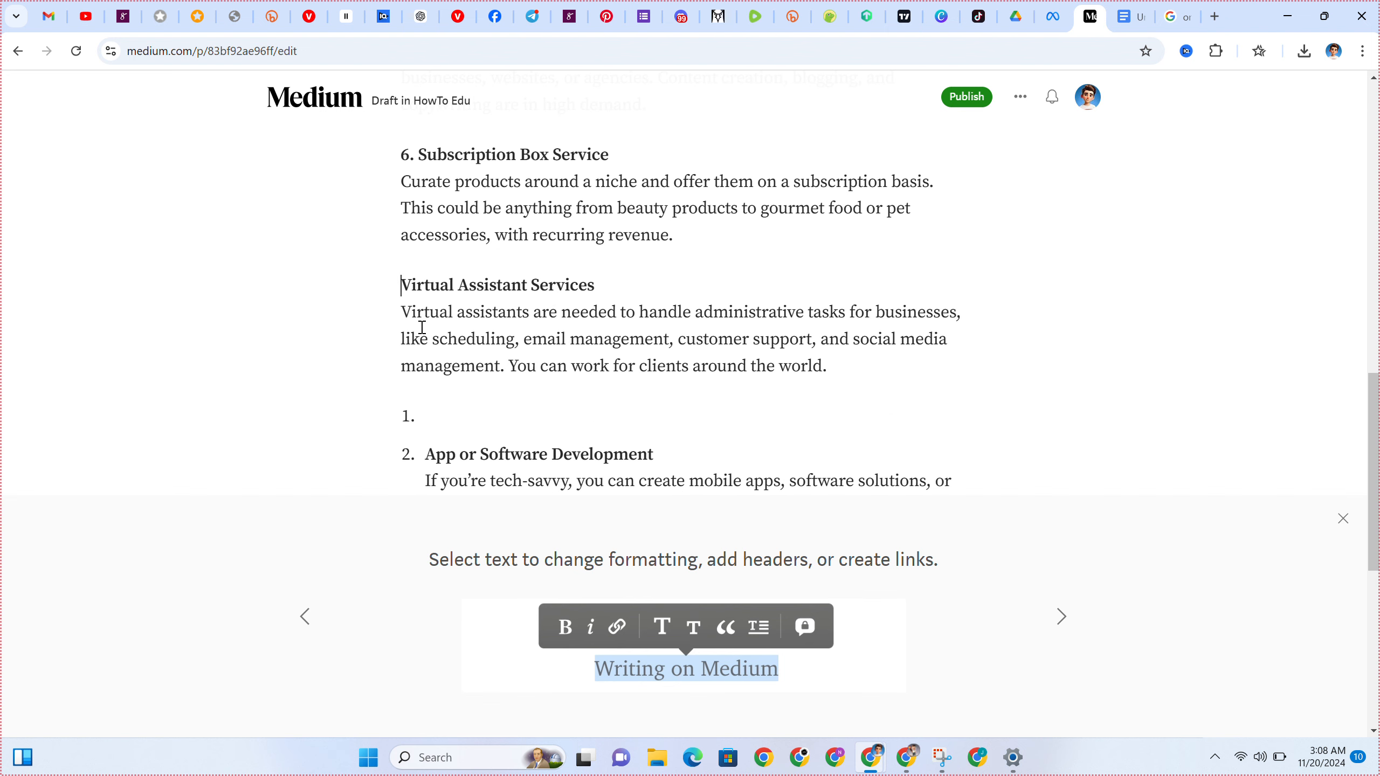
type("7.")
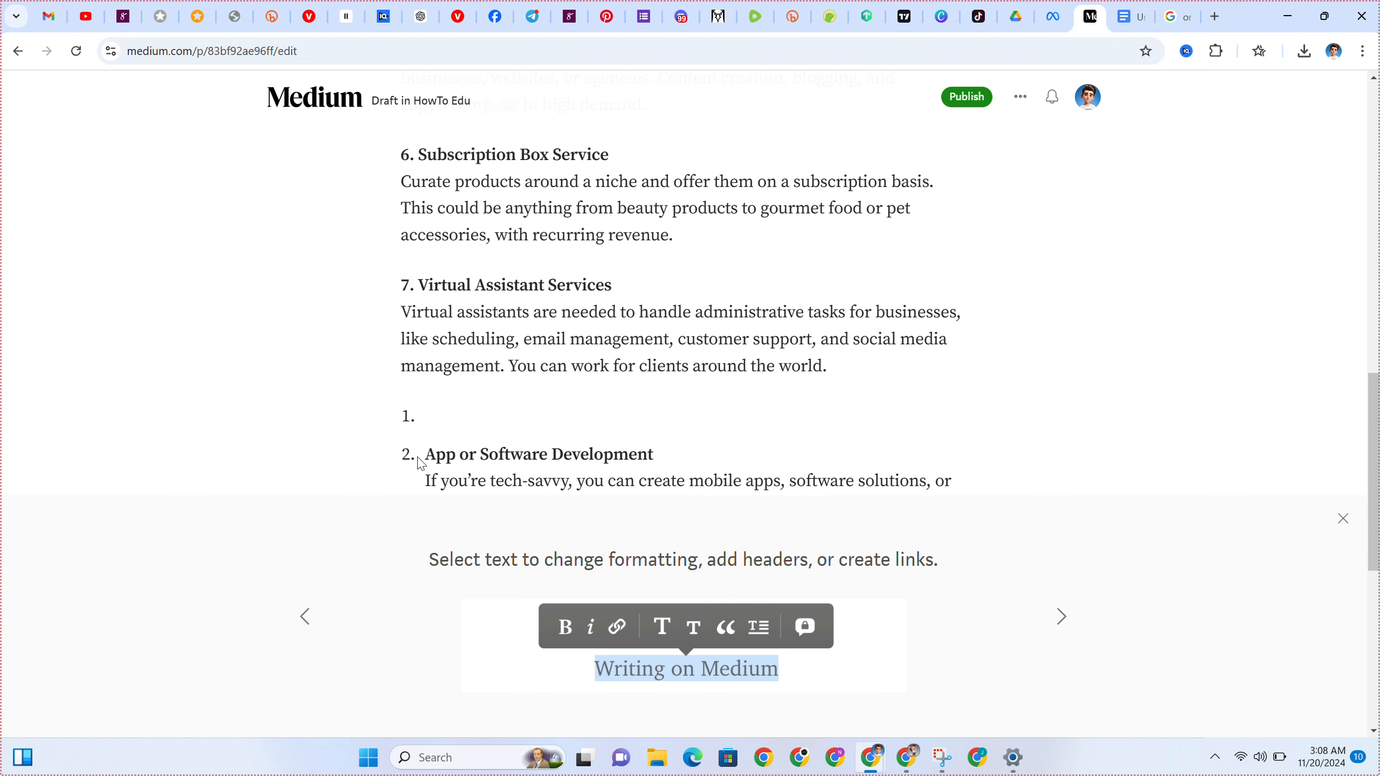
Dismiss the formatting tips, remove the empty list item above "App or Software Development" and number that heading "8." as plain text.
left_click(1347, 520)
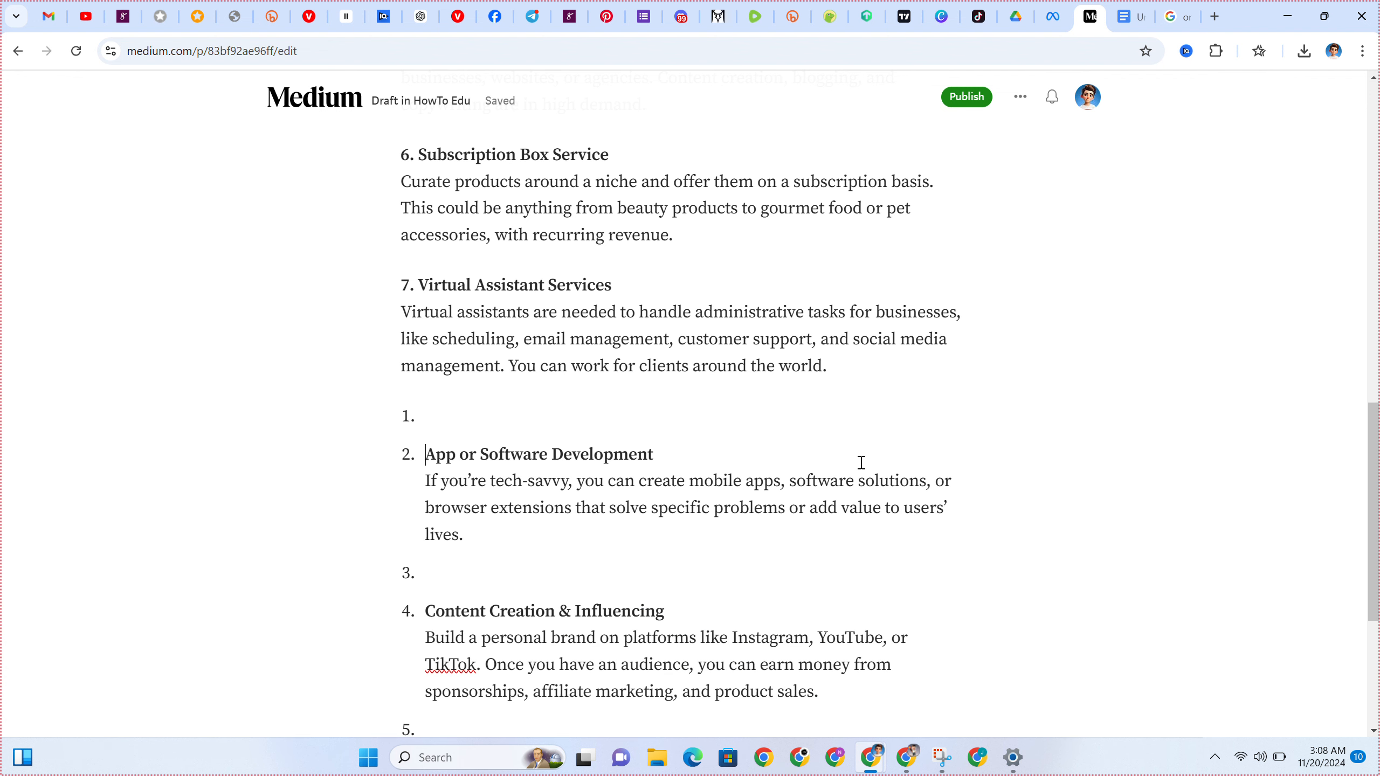
key("BackSpace")
key("BackSpace")
type("8.")
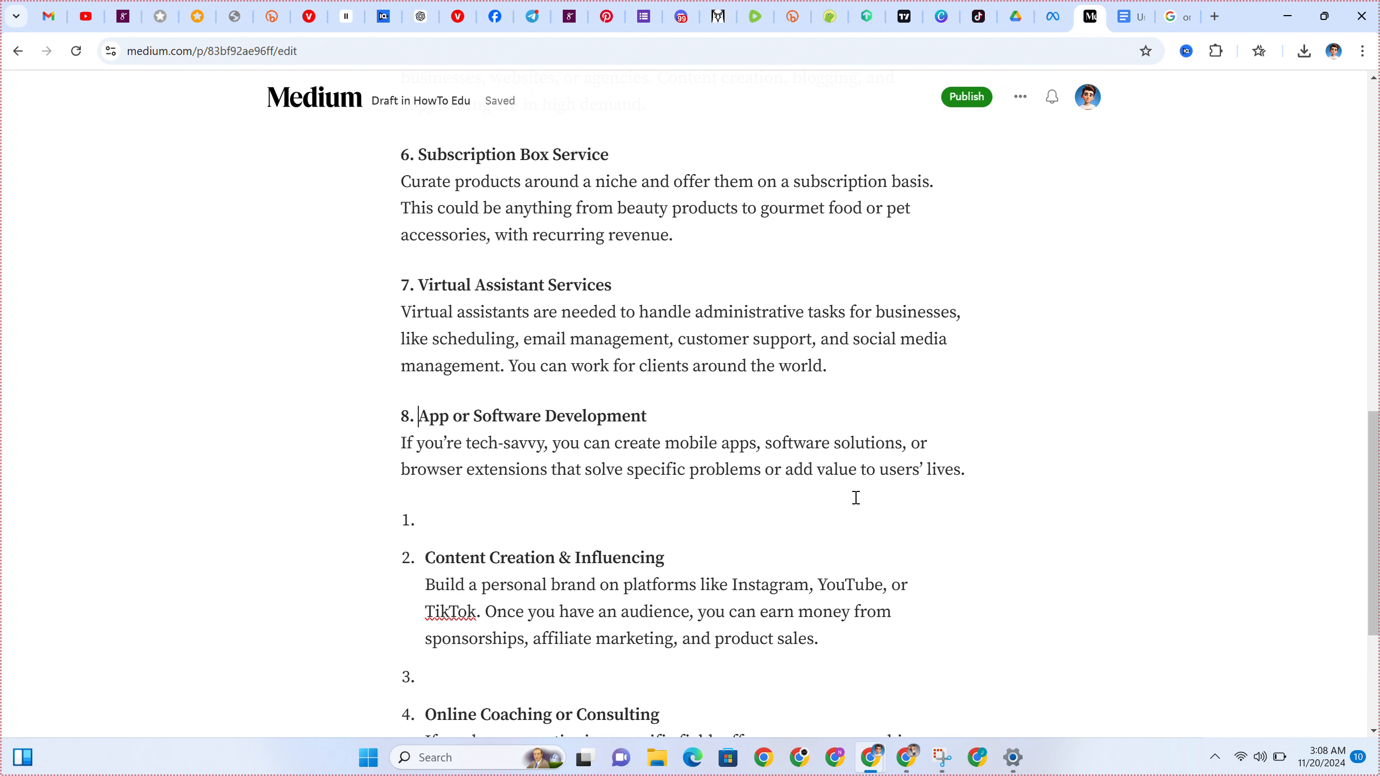
Remove the empty list item above "Content Creation & Influencing" and number that heading "9." as plain text.
left_click(419, 566)
key("BackSpace")
key("BackSpace")
type("9.")
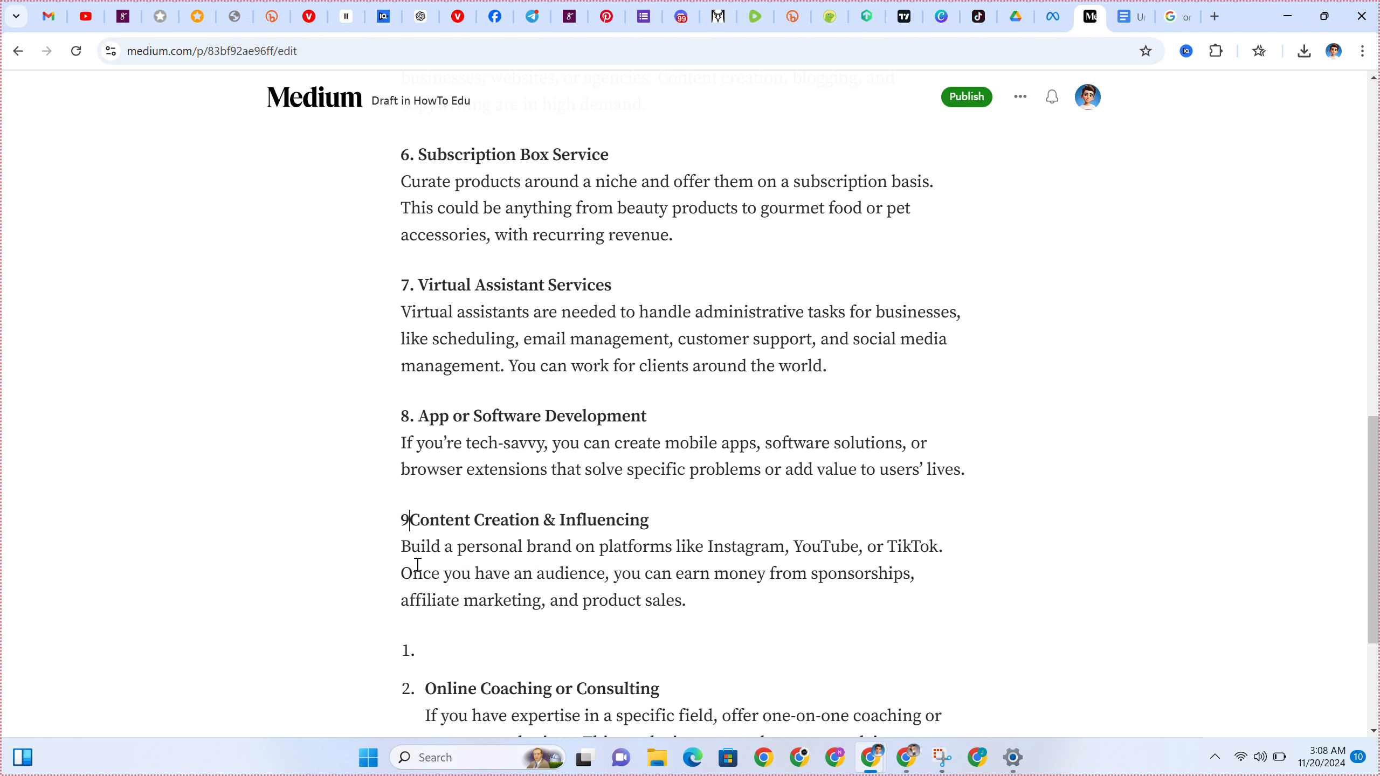
Number the "Online Coaching or Consulting" heading "10." as plain text and remove the empty list items above and below its entry.
scroll(417, 566, "down", 4)
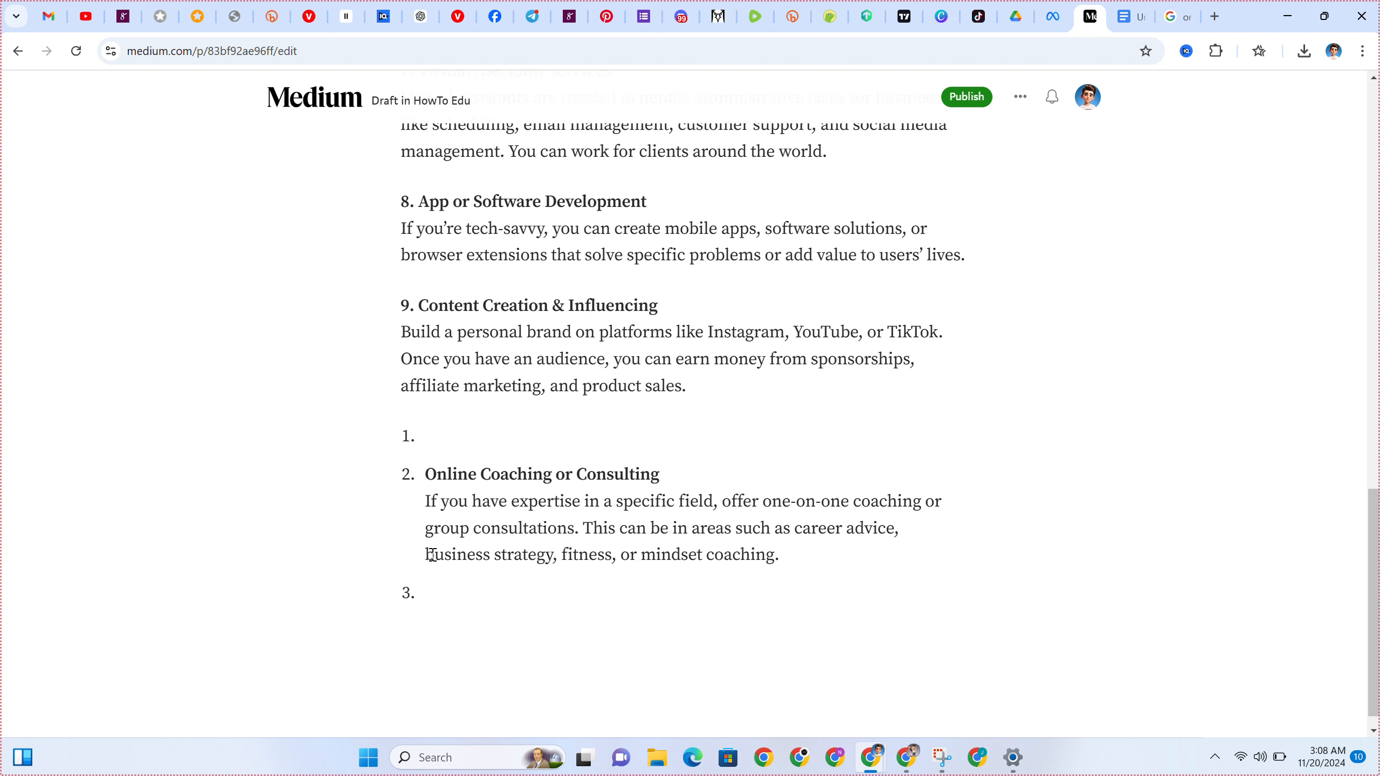
left_click(425, 450)
key("BackSpace")
key("BackSpace")
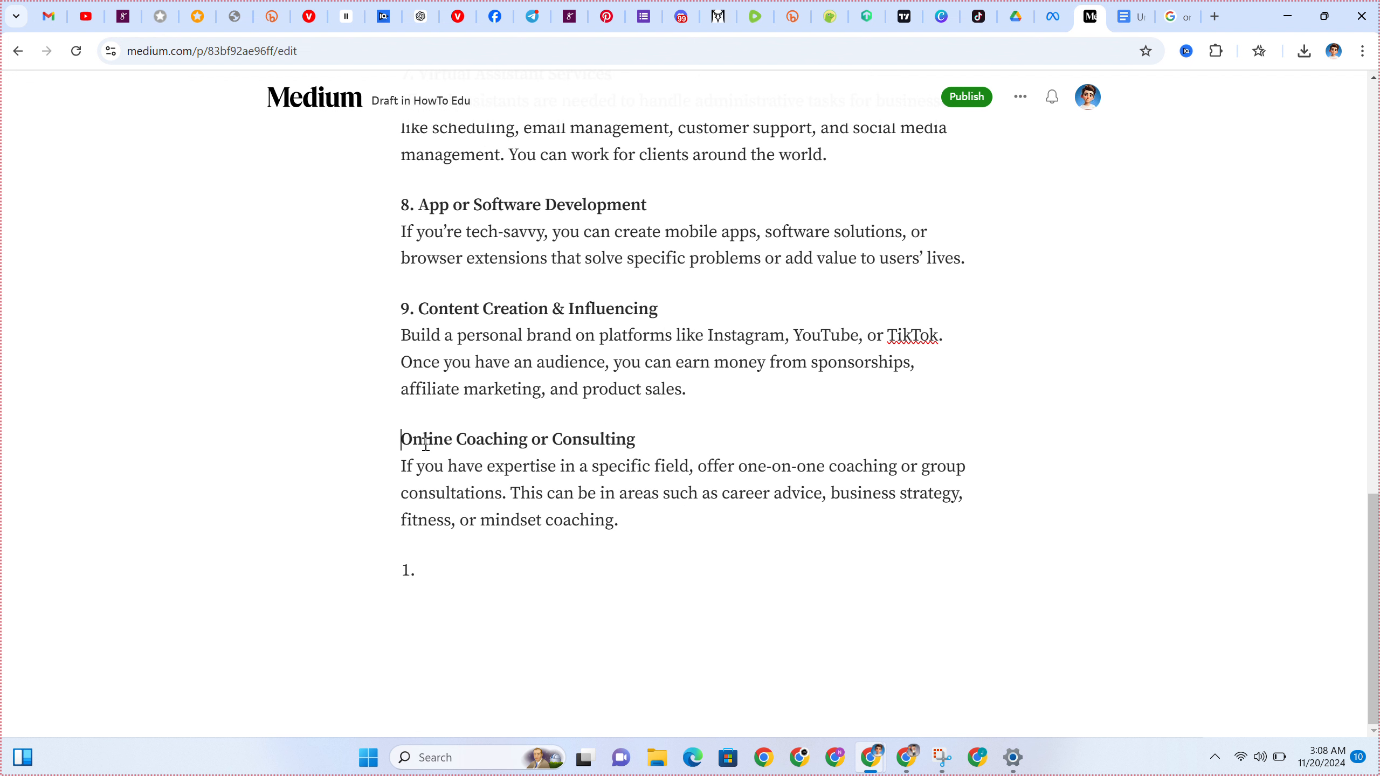
type("10")
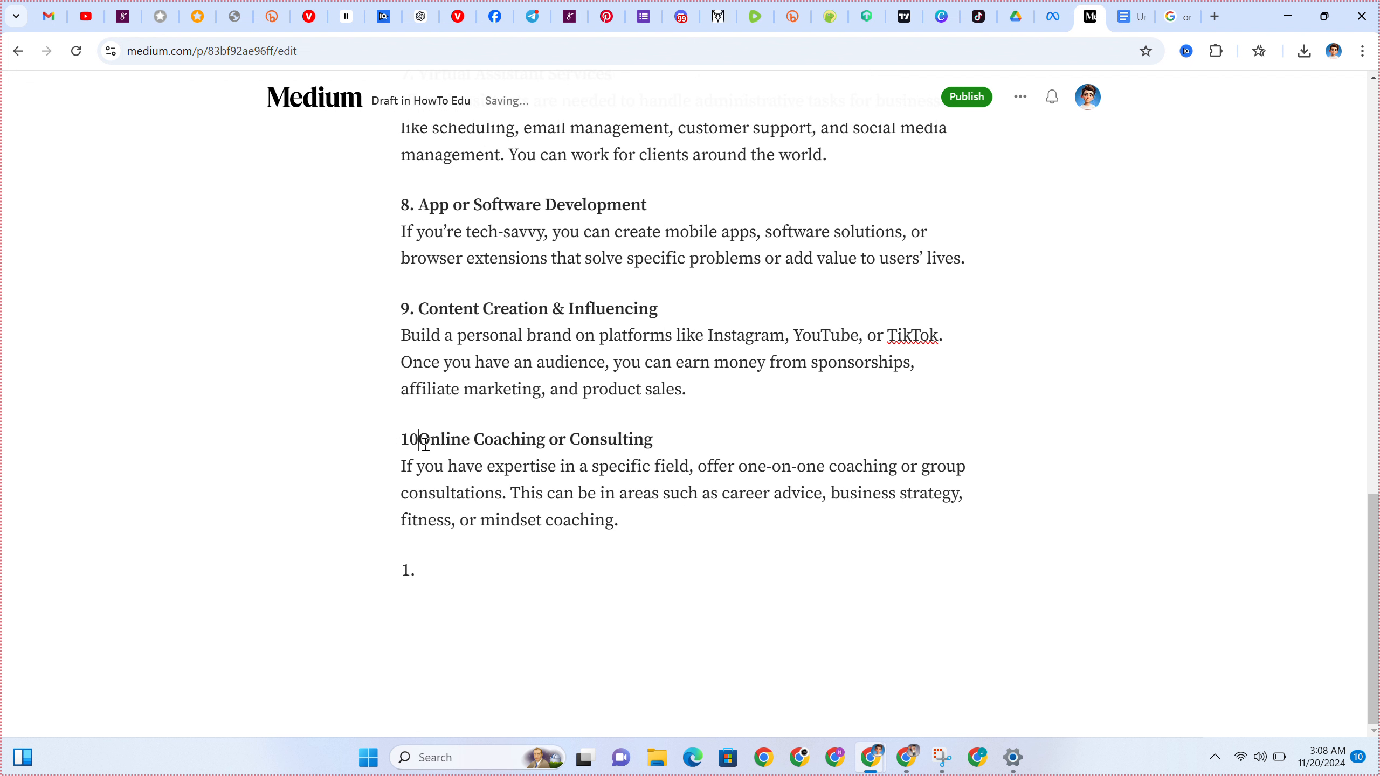
type(".")
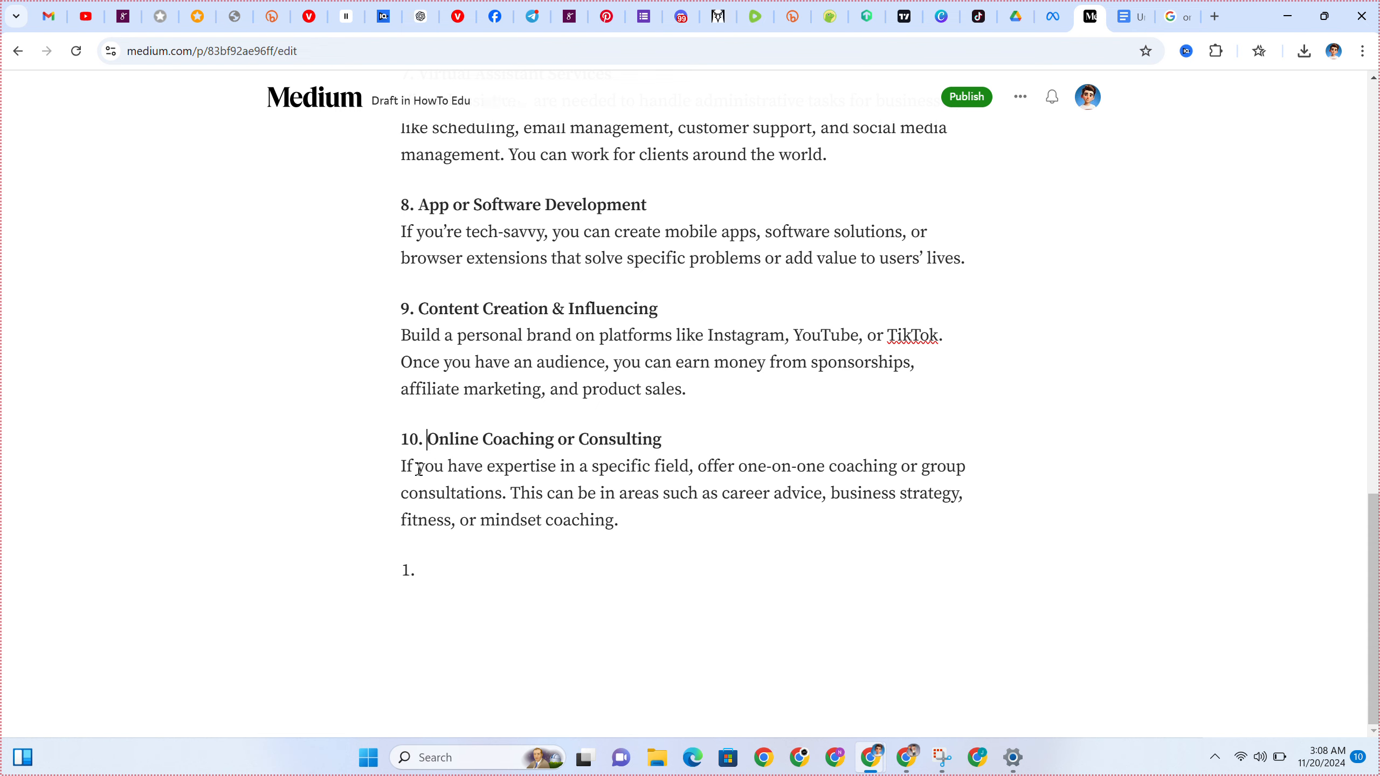
left_click(425, 573)
key("BackSpace")
Add an embed line below the last business idea and enter the text "Check out on Youtube :" in it.
scroll(534, 435, "up", 15)
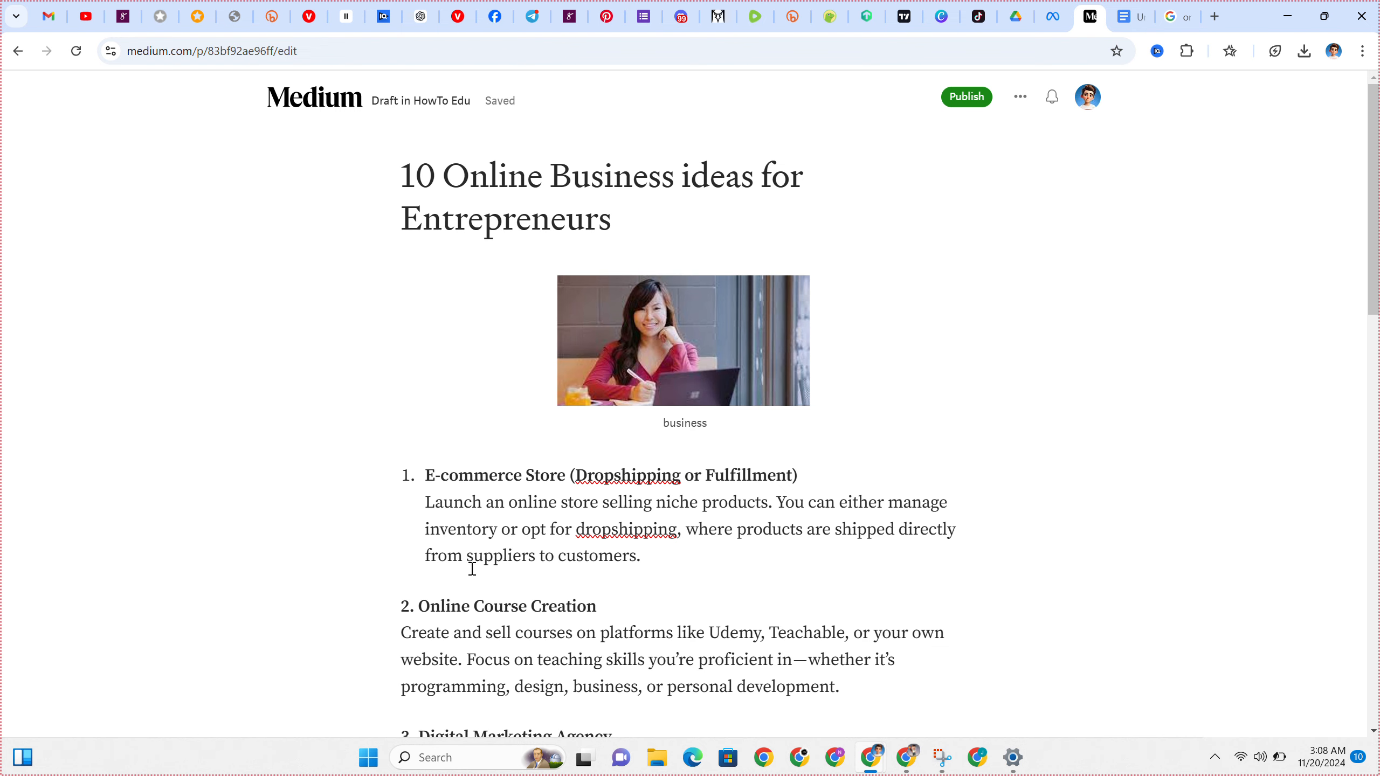
scroll(430, 477, "down", 9)
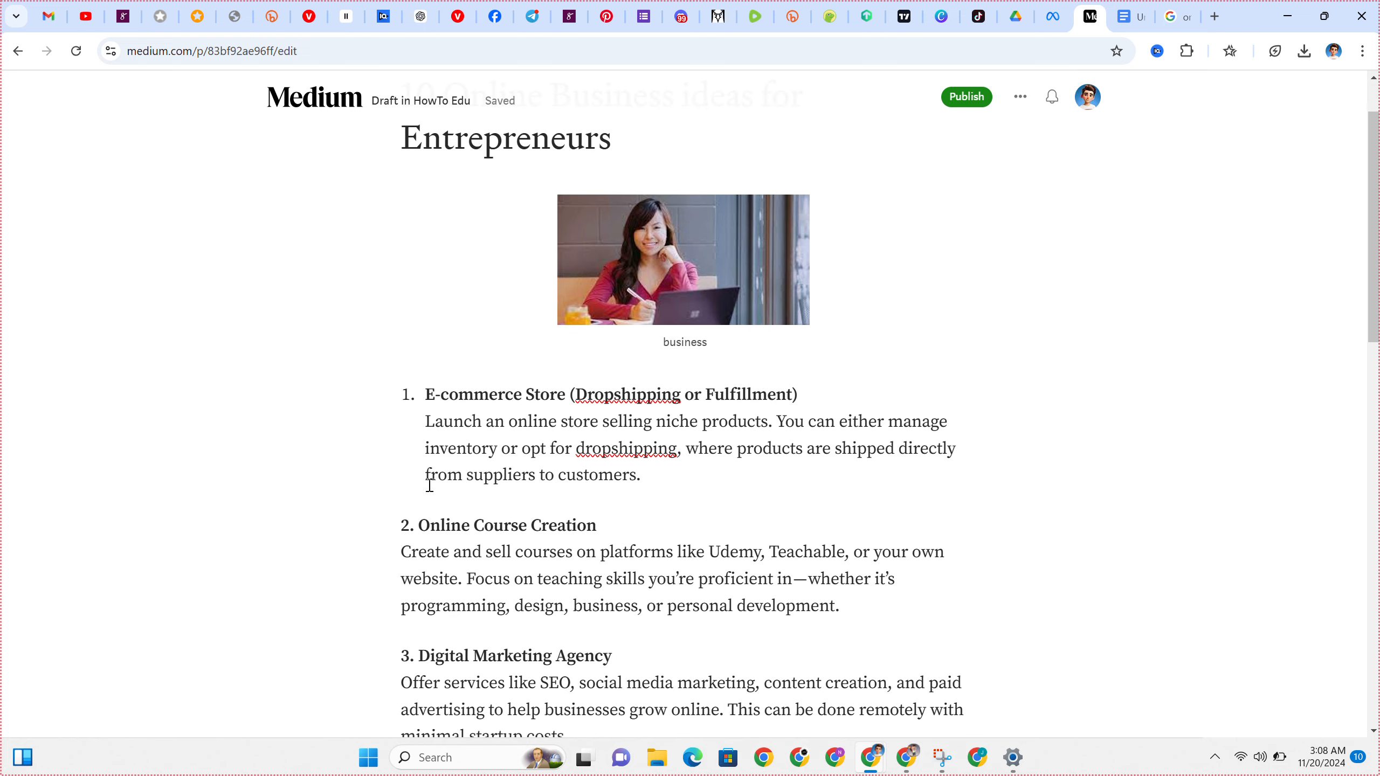
scroll(429, 473, "down", 10)
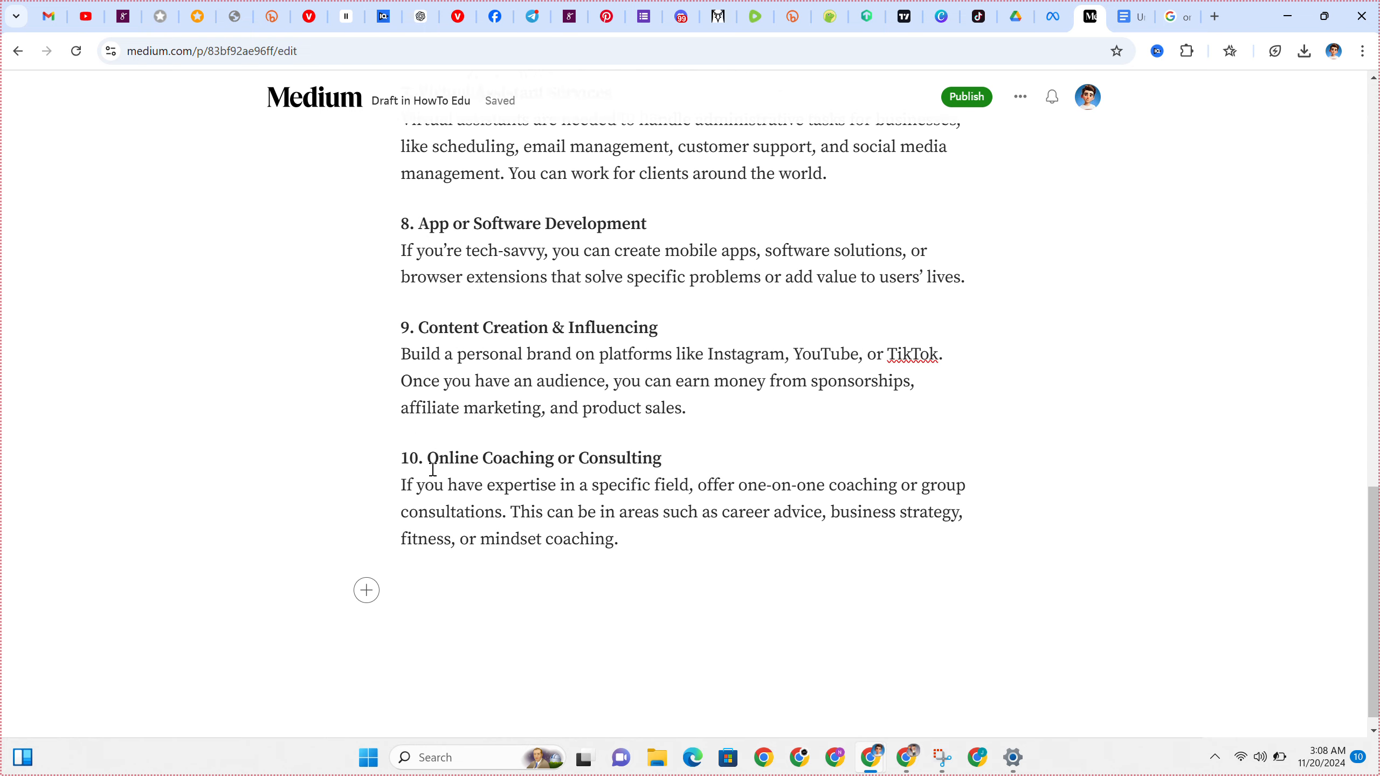
scroll(432, 464, "up", 6)
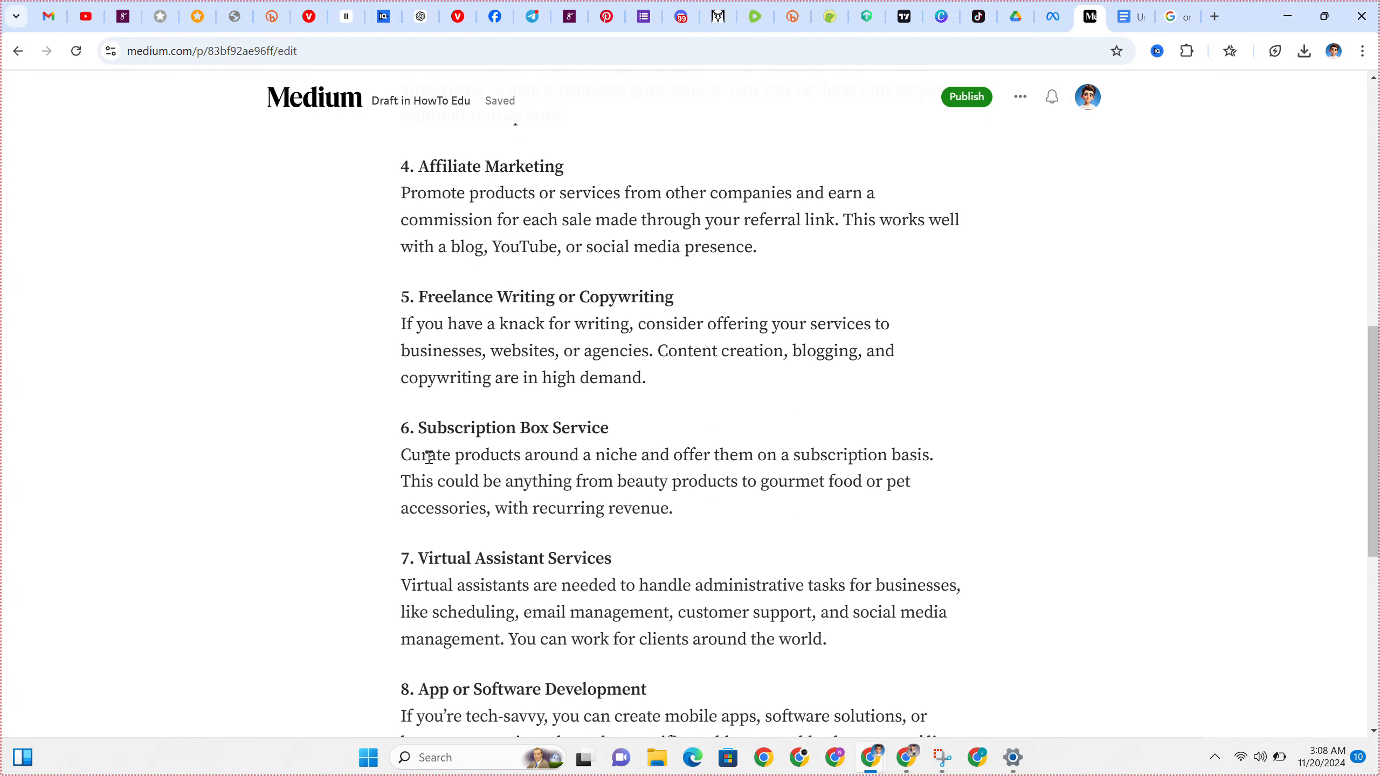
scroll(425, 457, "down", 7)
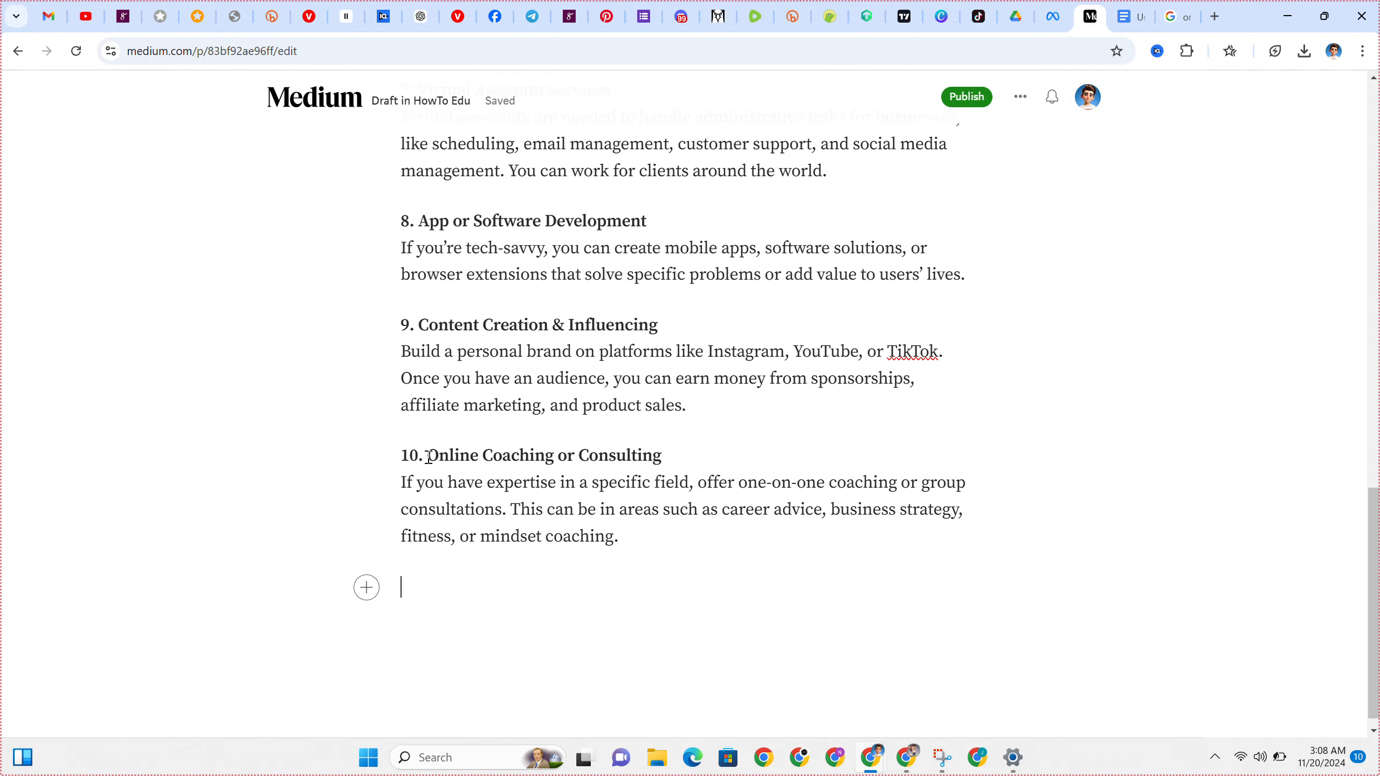
left_click(368, 575)
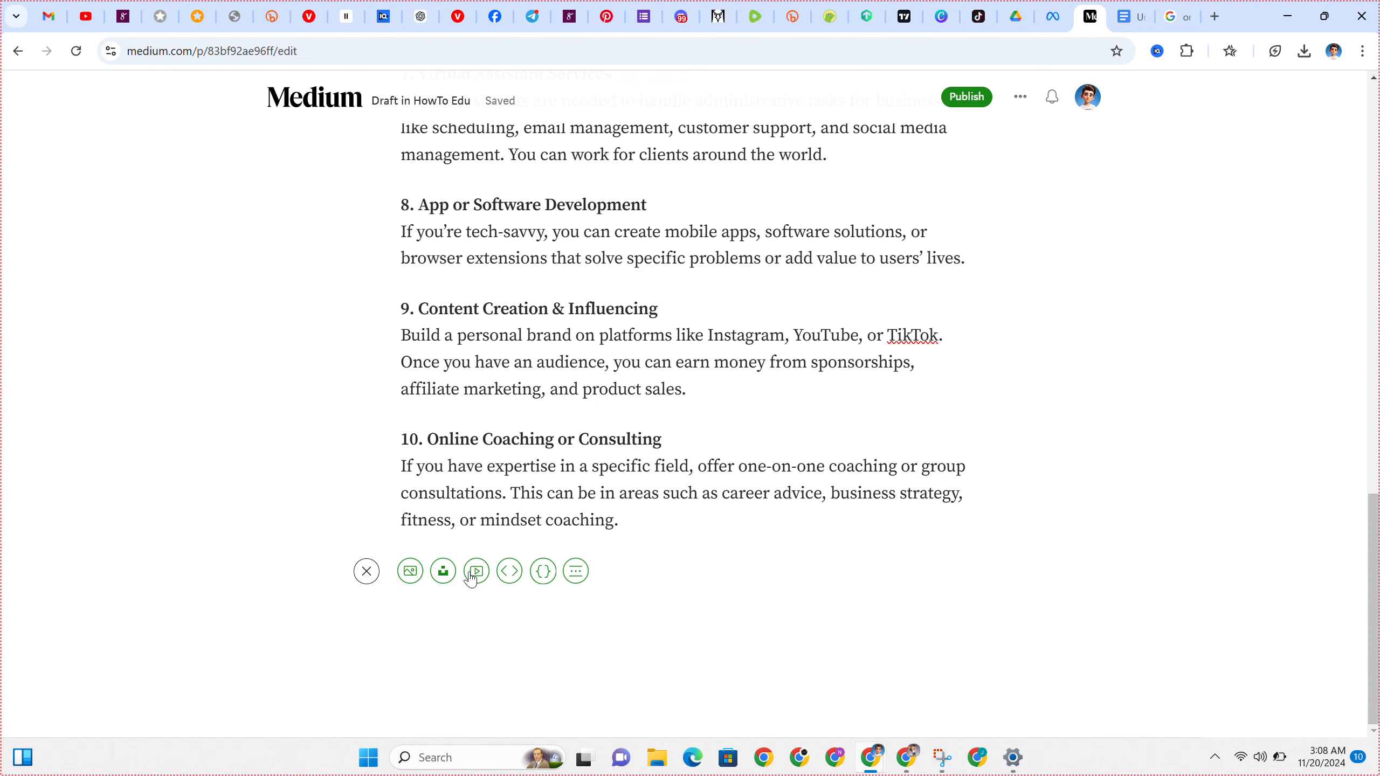
left_click(508, 571)
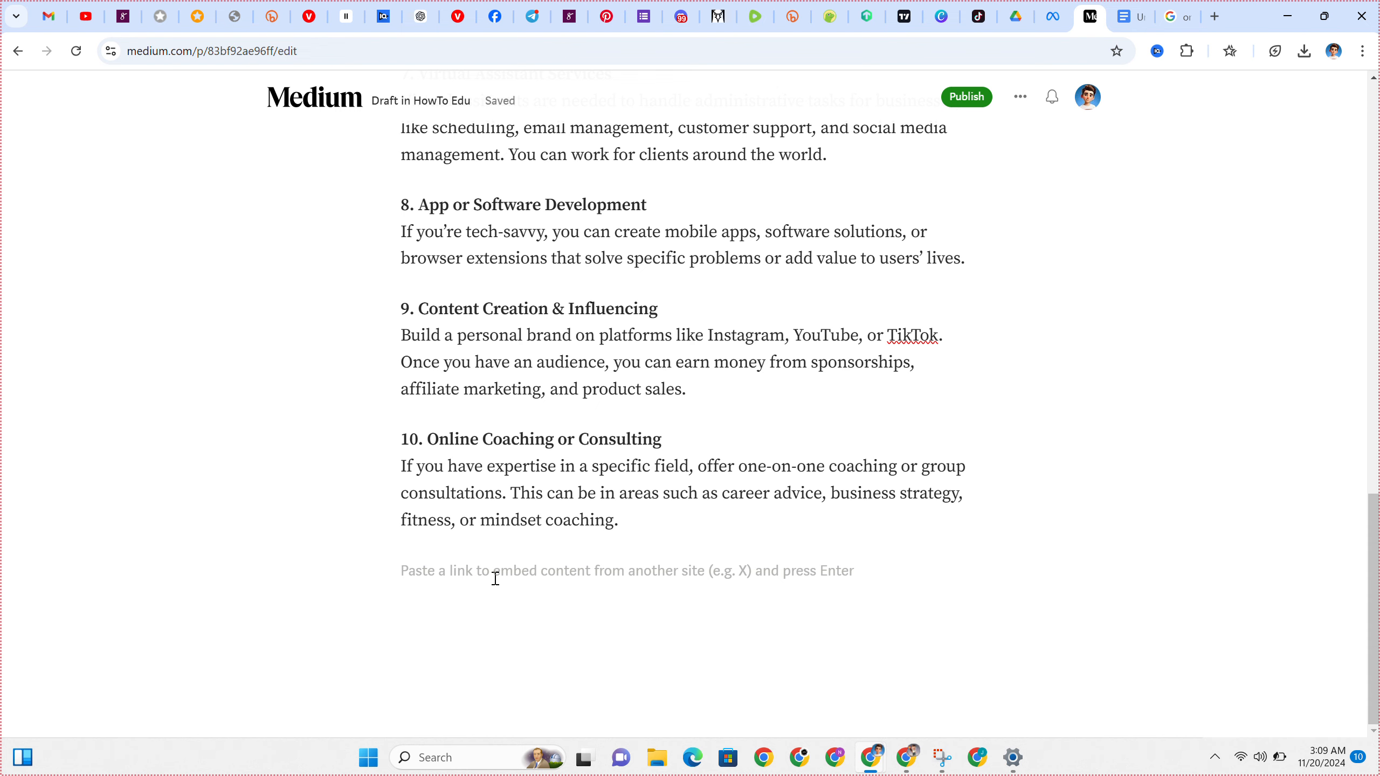
type("C")
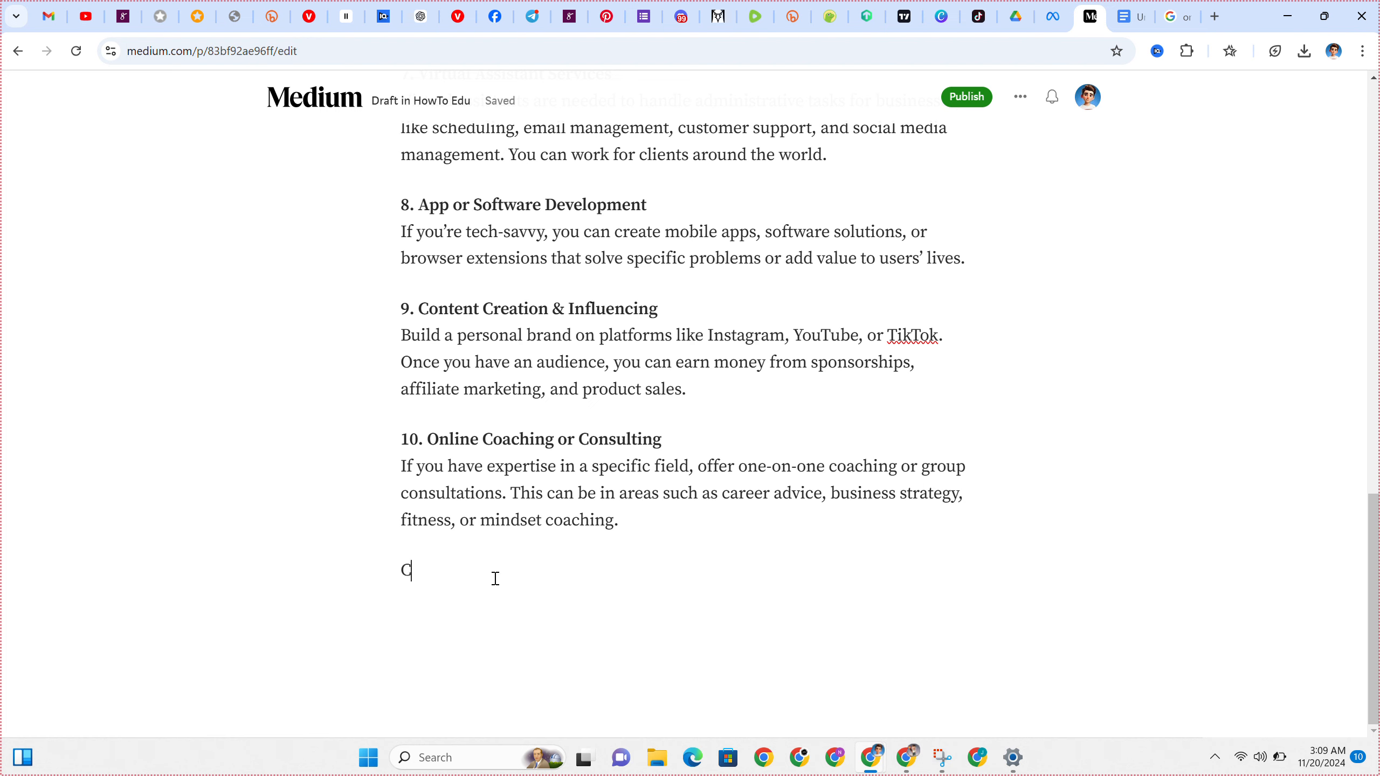
type("heck out on Youtube :")
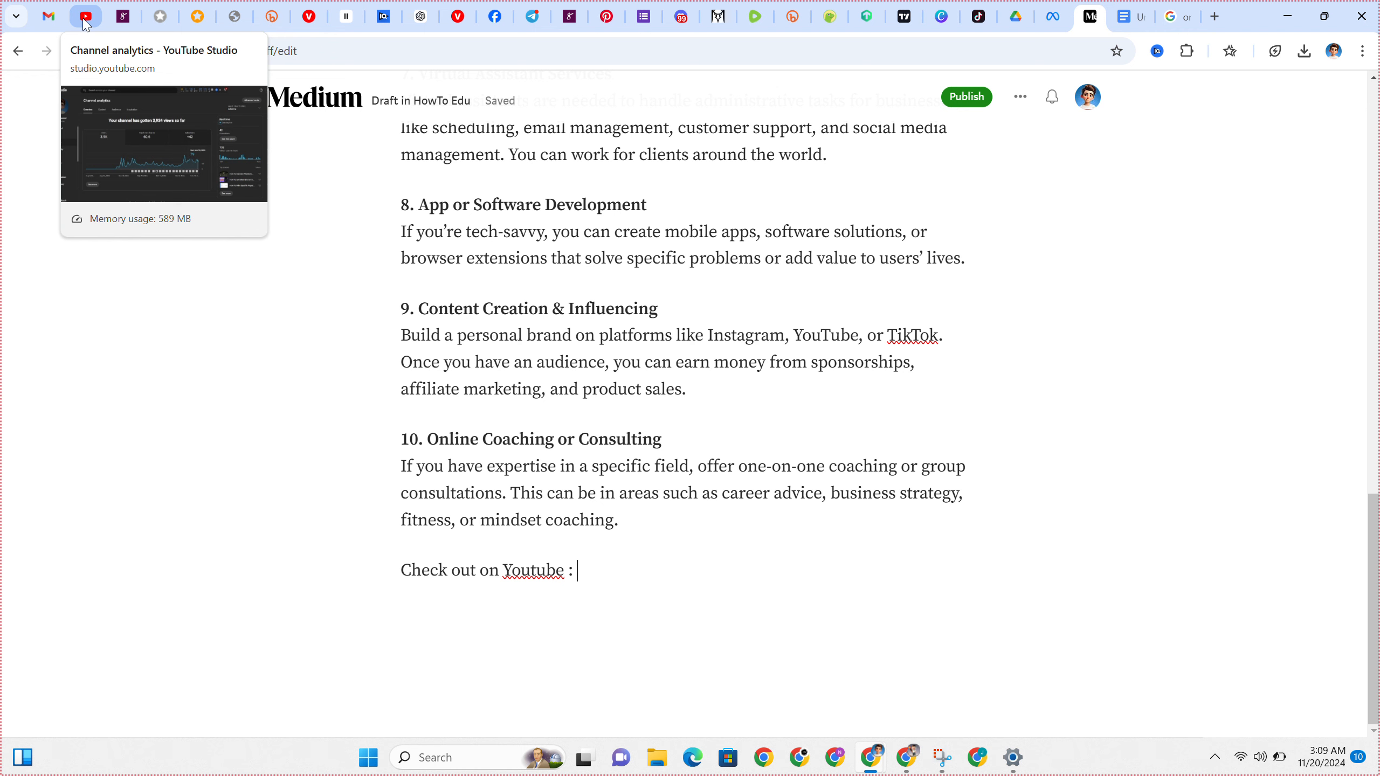
Copy the YouTube channel's short link bit.ly/3YYNHaJ from Bitly and paste it after "Check out on Youtube :" in the Medium draft.
left_click(264, 21)
left_click(789, 430)
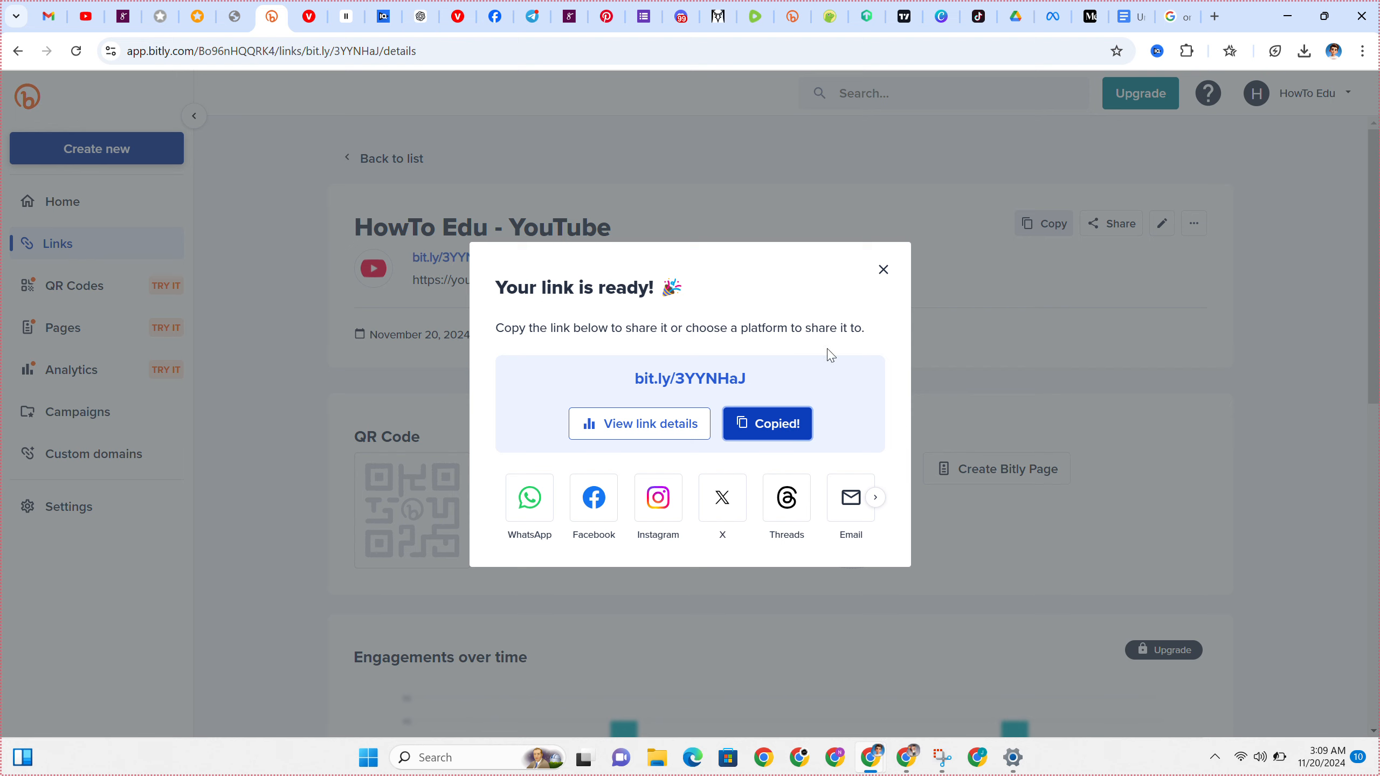
left_click(1099, 22)
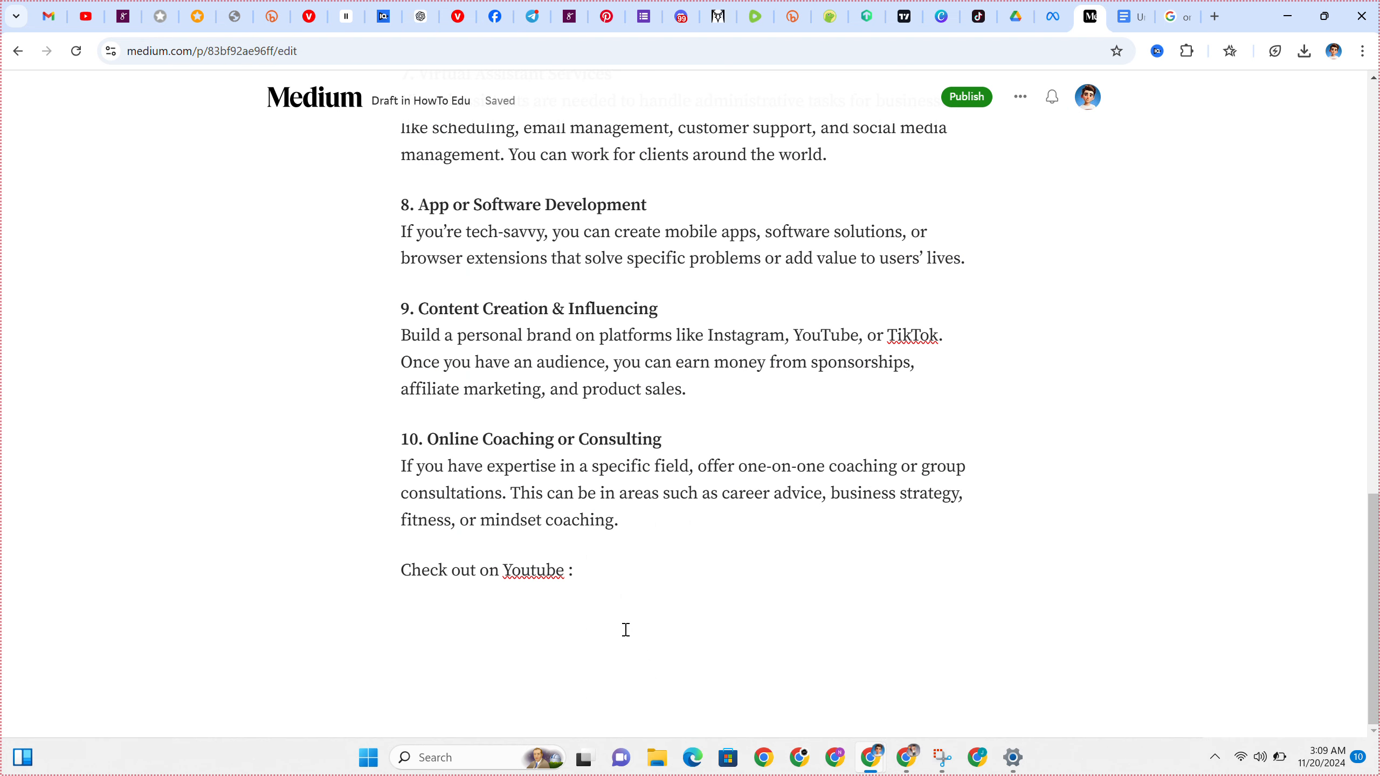
right_click(626, 569)
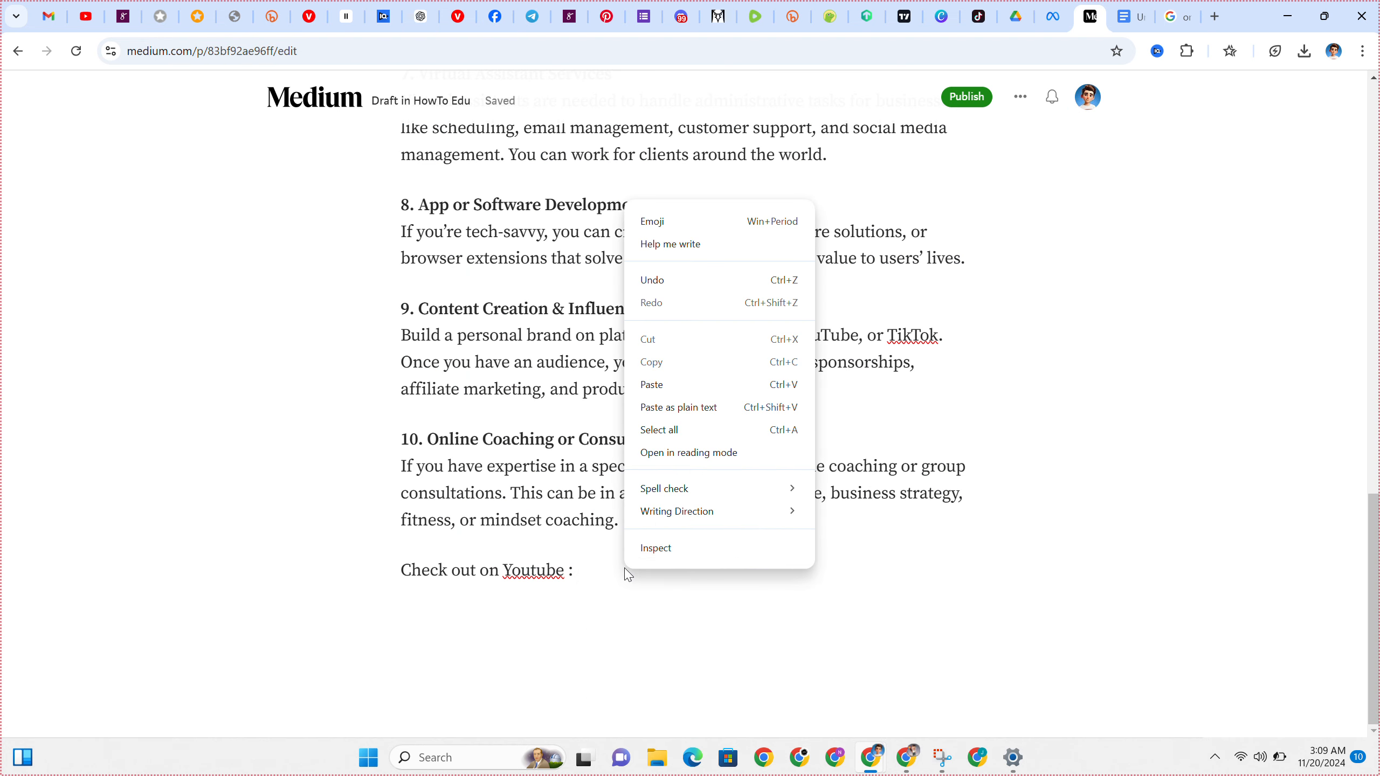
left_click(694, 385)
Publish the story immediately without adding topics and dismiss the sharing dialog.
scroll(826, 481, "up", 15)
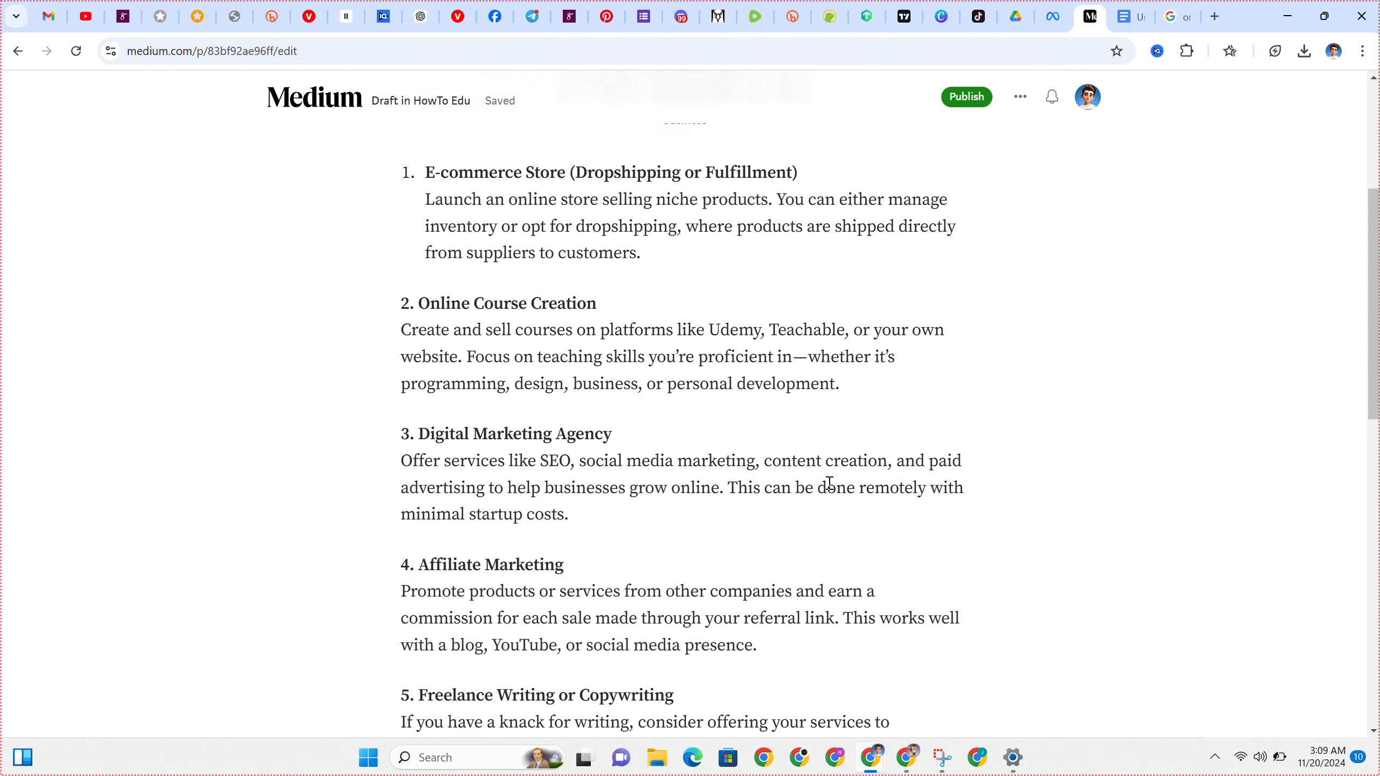
scroll(829, 481, "up", 5)
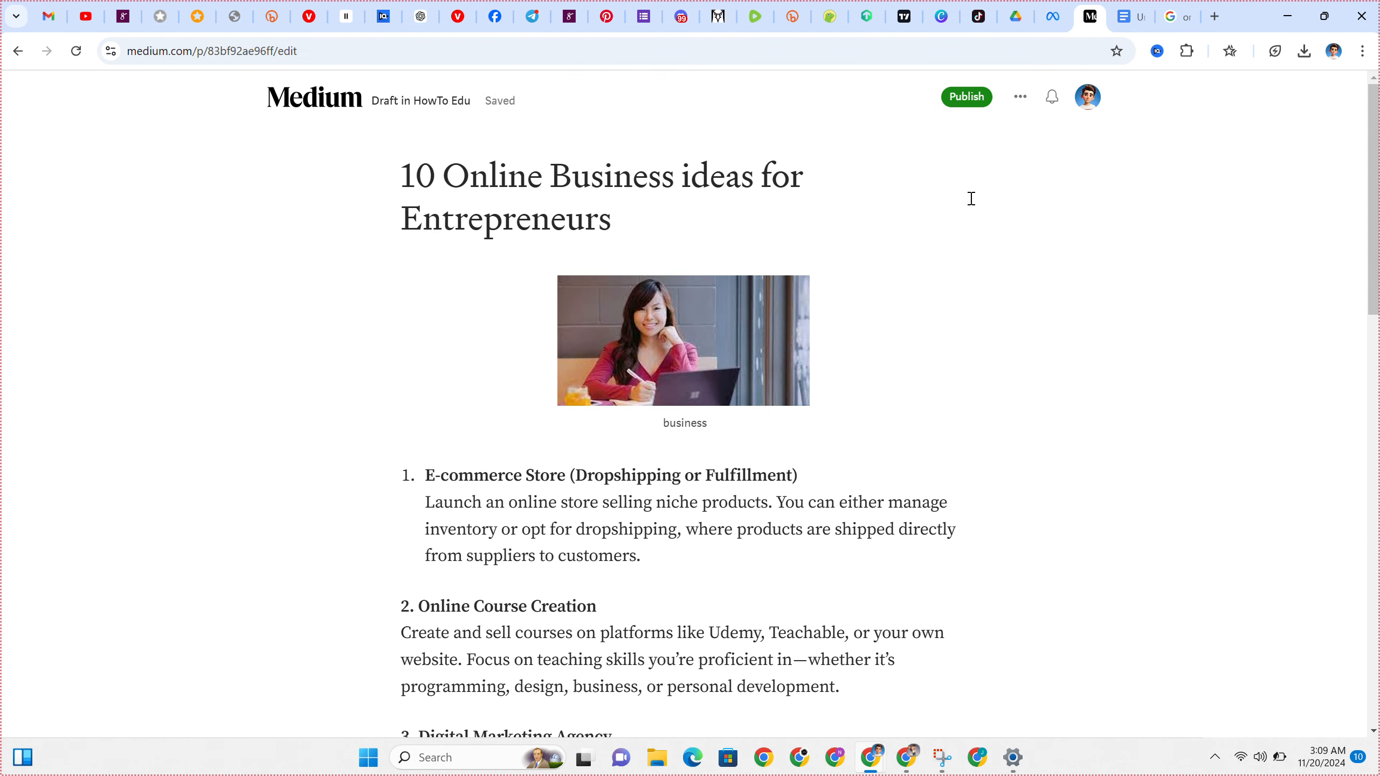
left_click(964, 101)
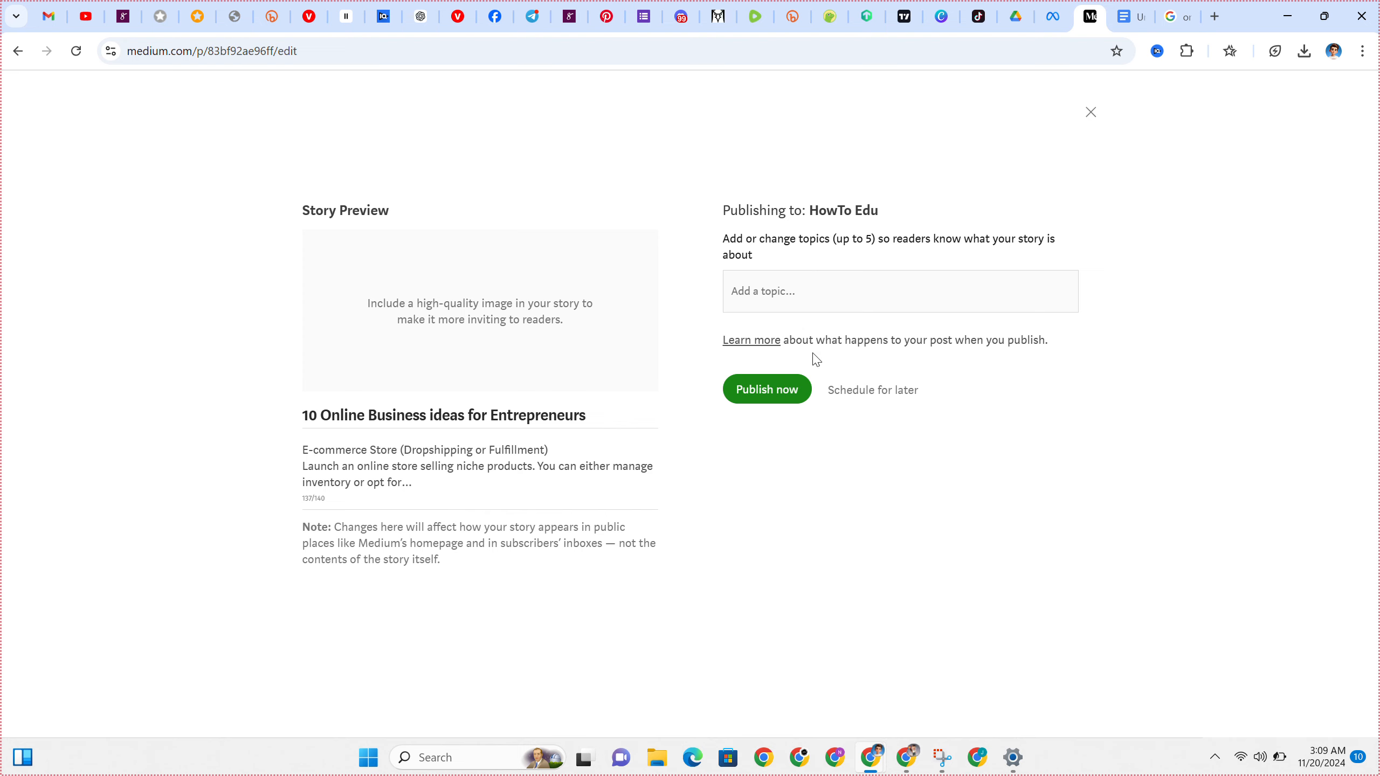
left_click(774, 388)
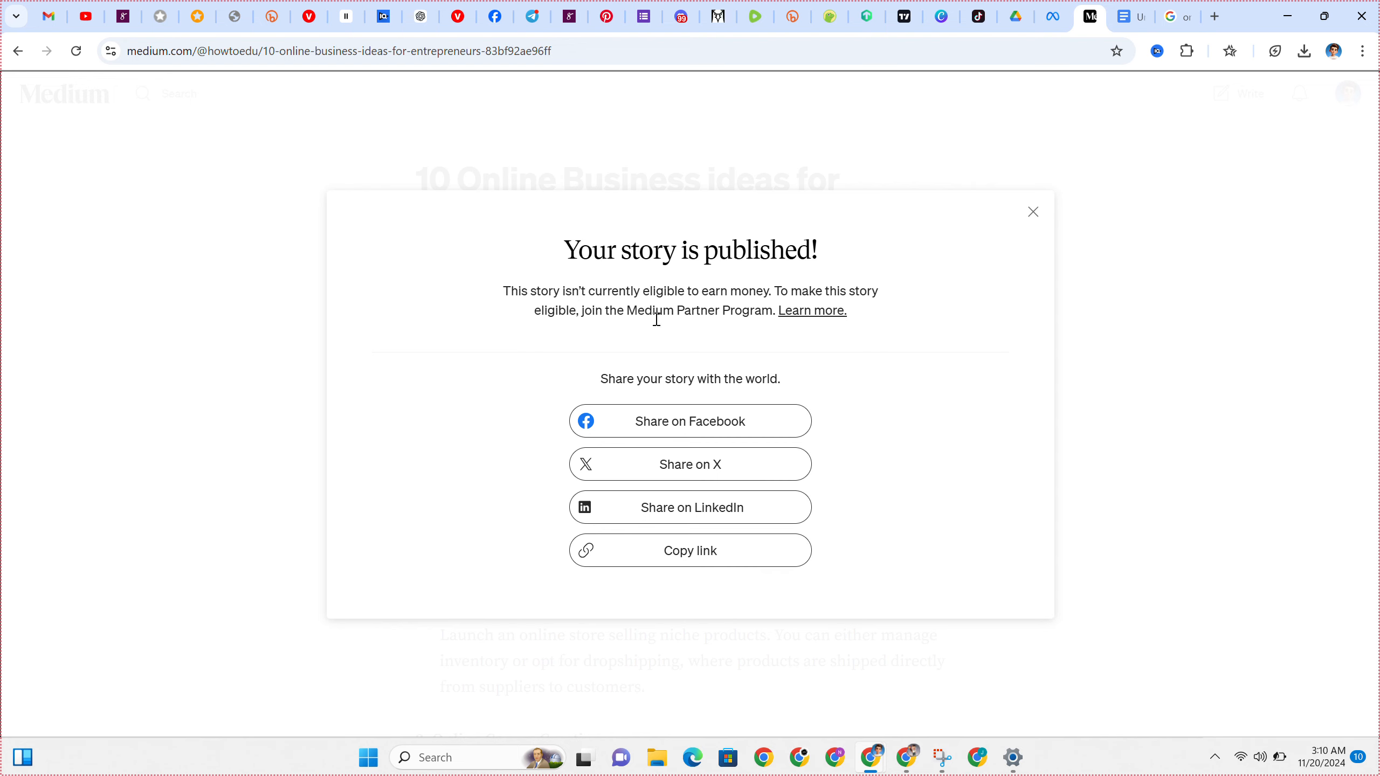
left_click(1032, 216)
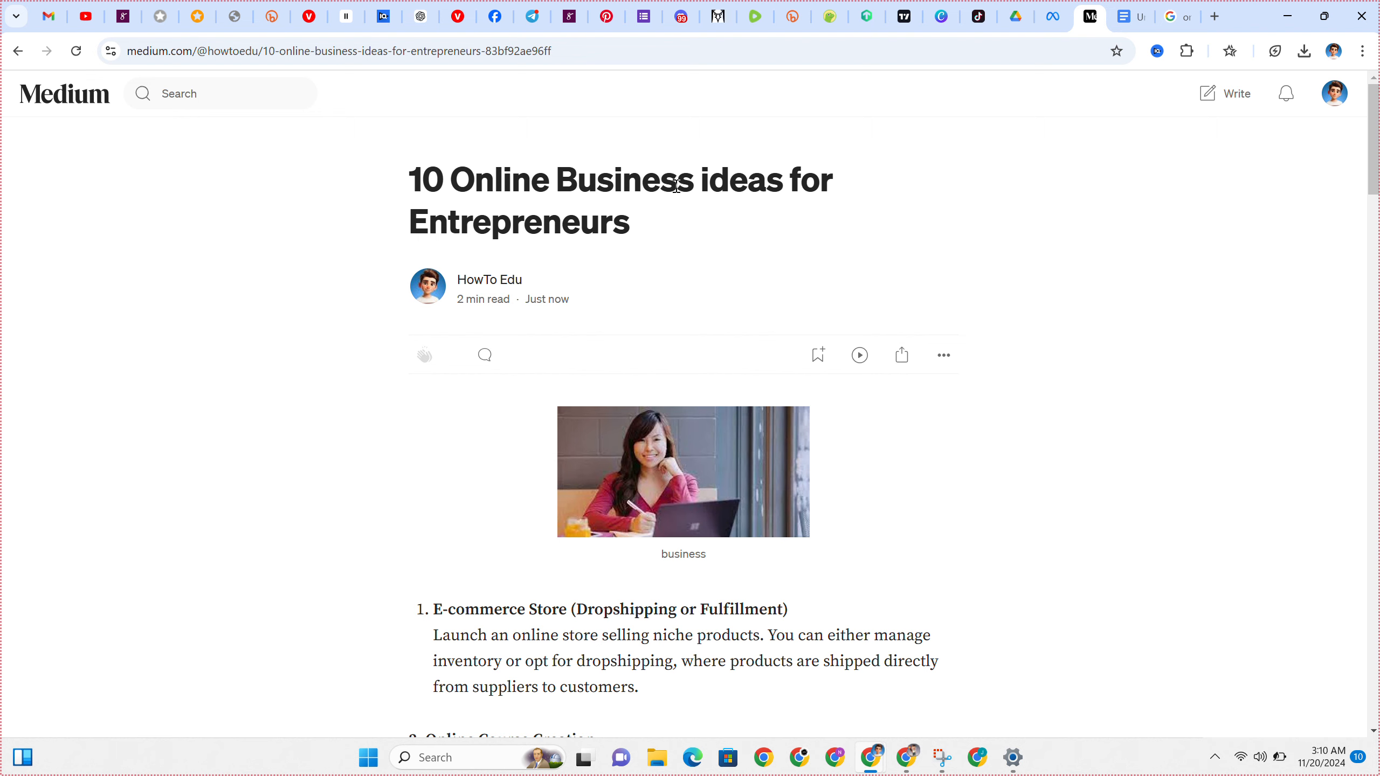
Read through the published story to its last line and test the YouTube link by viewing the channel's videos.
scroll(708, 379, "down", 8)
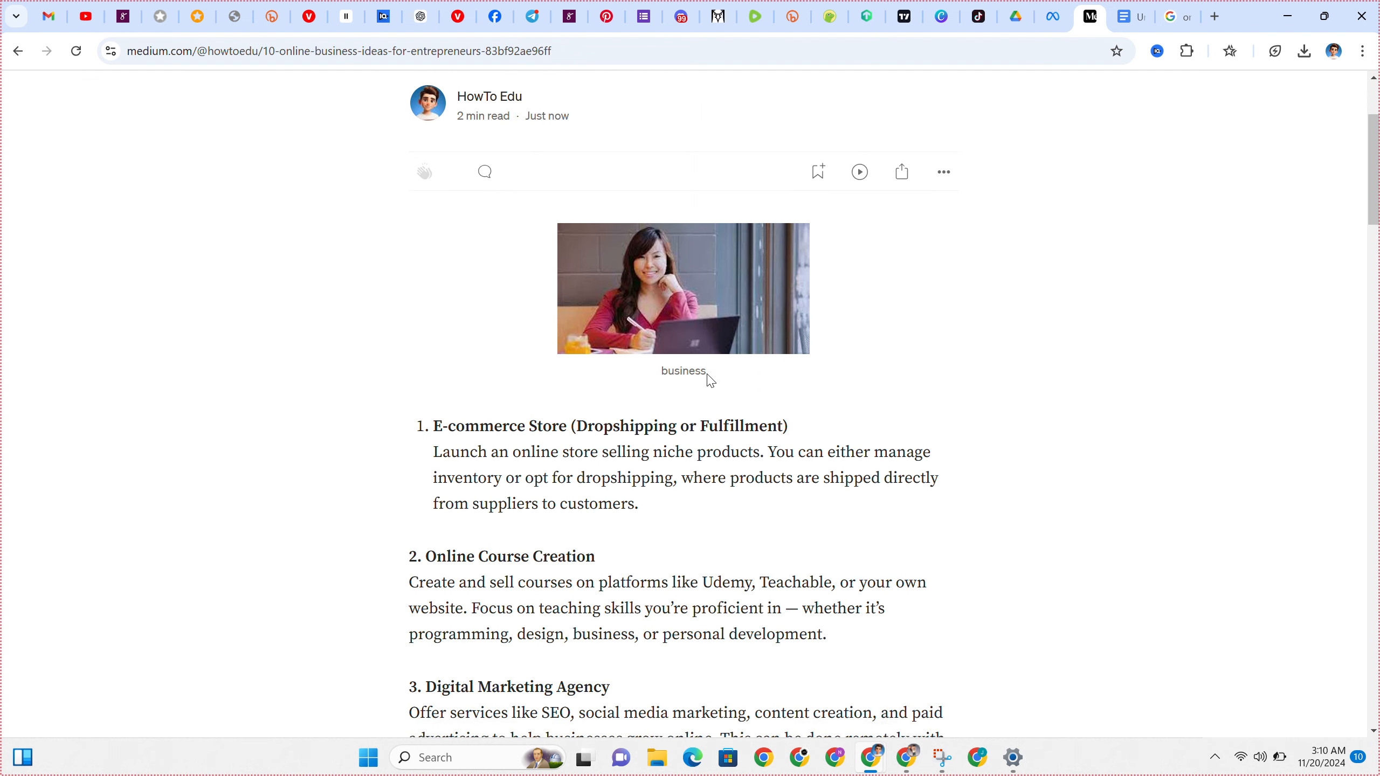
scroll(707, 379, "down", 15)
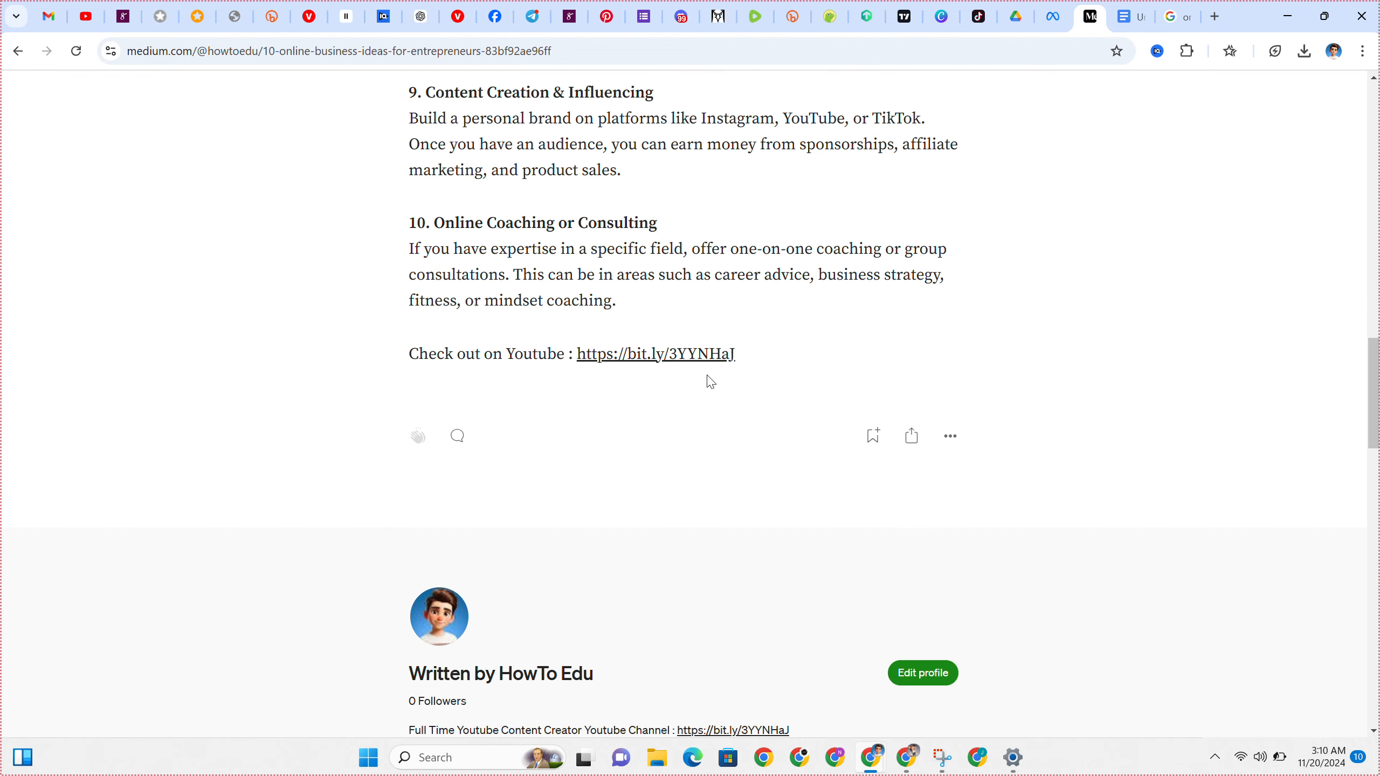
scroll(710, 381, "up", 2)
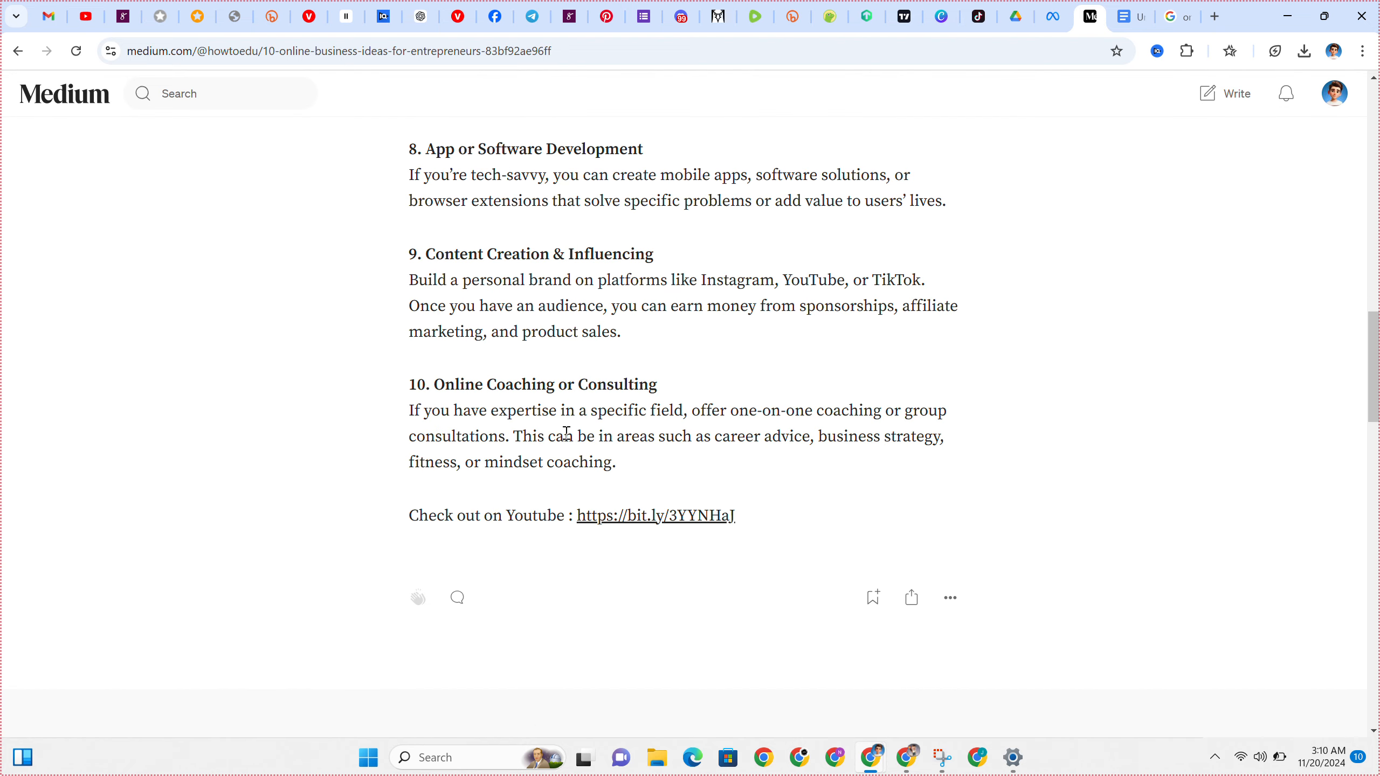
left_click(641, 515)
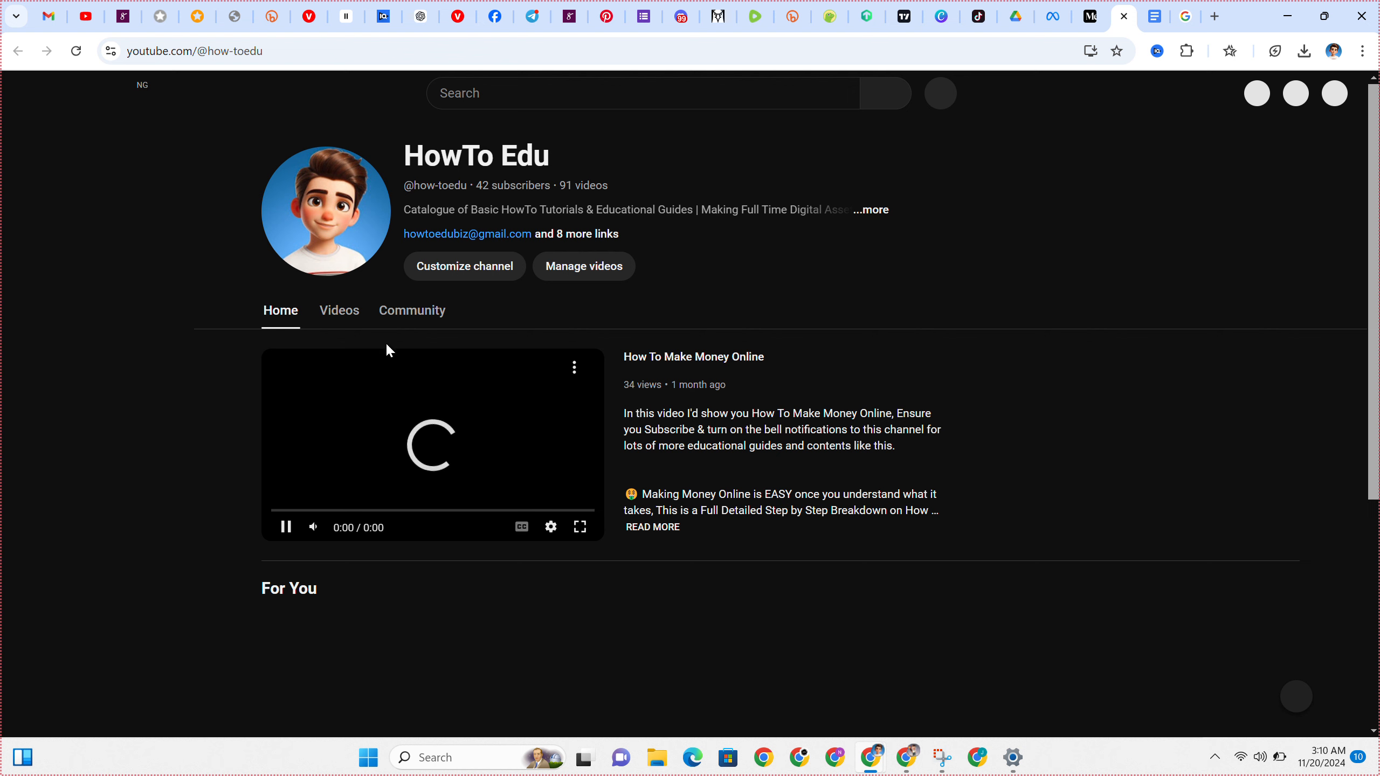
left_click(328, 312)
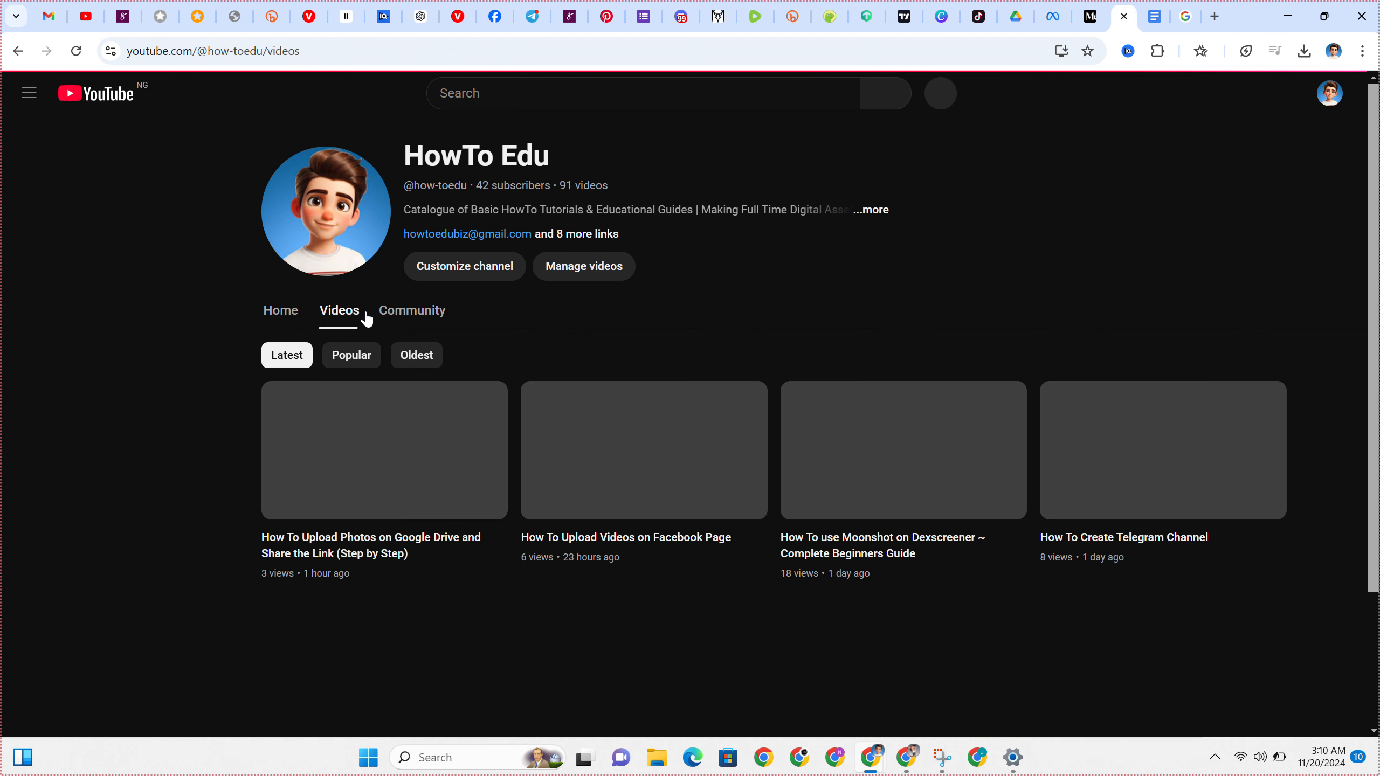
Return to the published Medium story and view it from its title.
left_click(1086, 24)
scroll(668, 432, "up", 4)
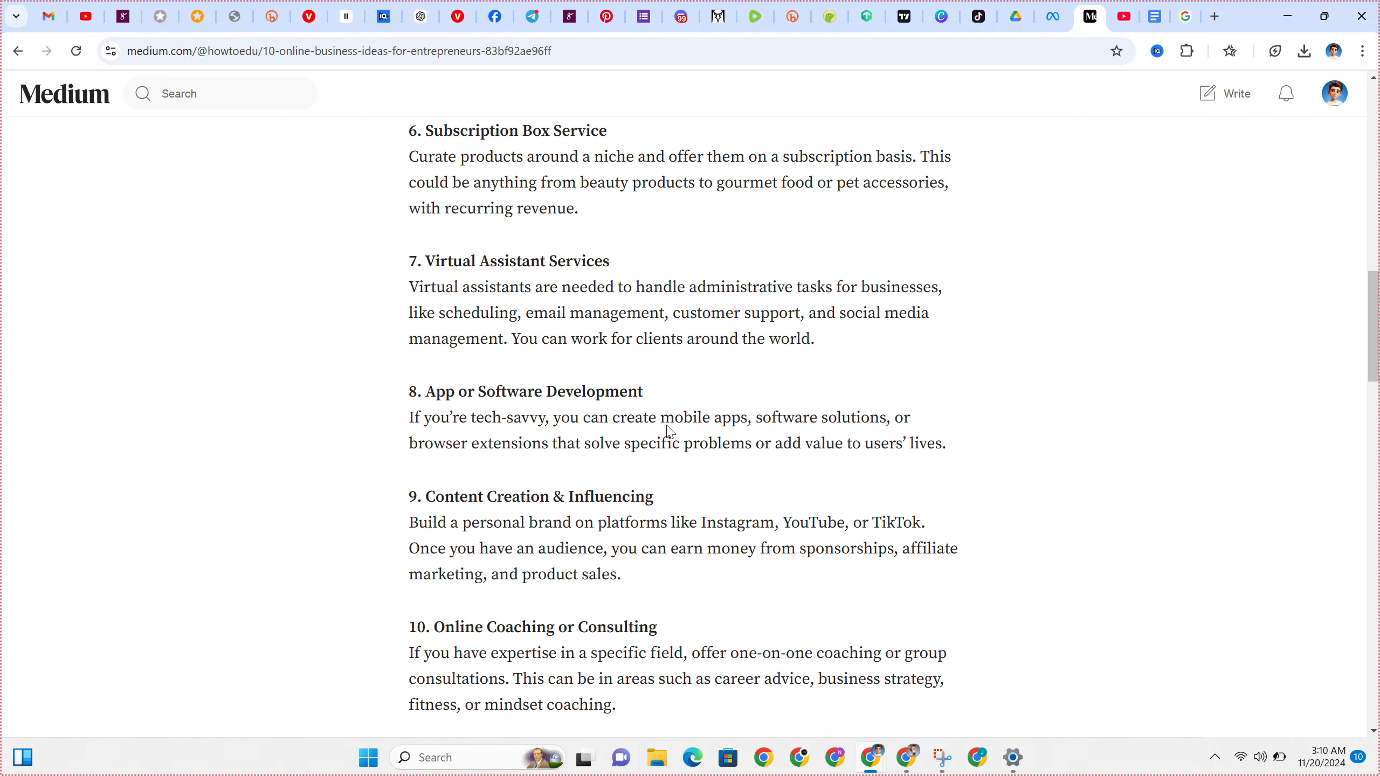
scroll(670, 431, "up", 15)
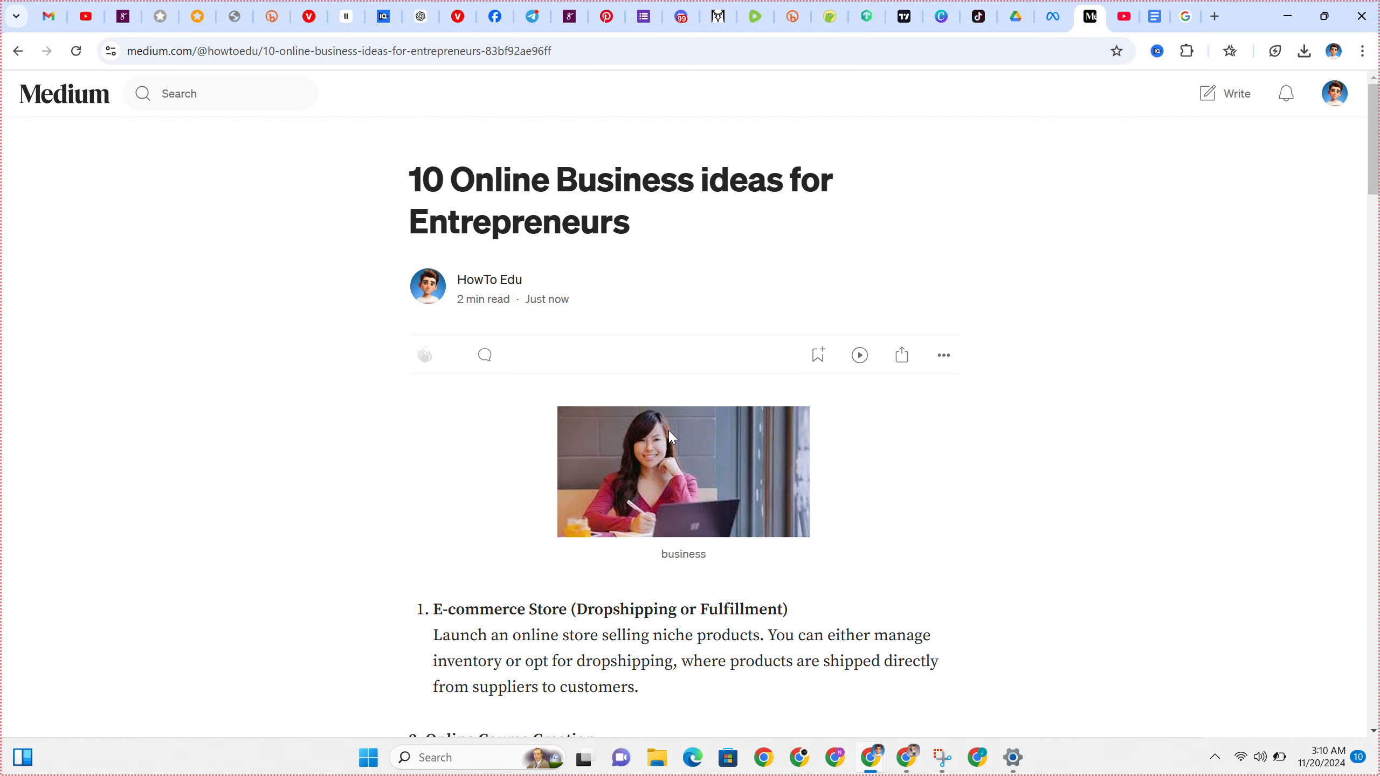